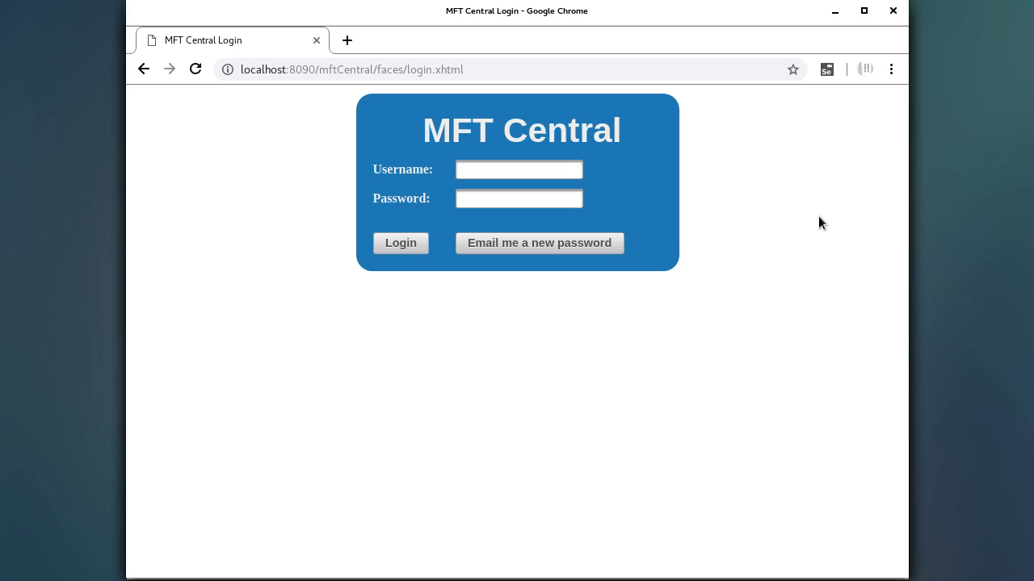
# - Sign in to MFT Central as the admin user and open the still-empty SFTP Server list
pyautogui.click(482, 168)
pyautogui.write('admin')
pyautogui.press('Tab')
pyautogui.write('admin123456')
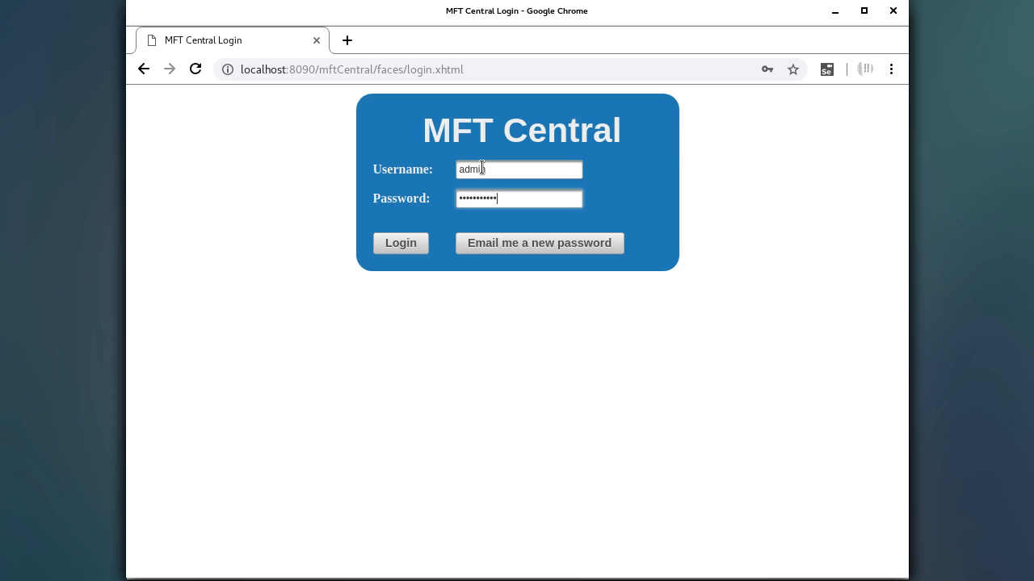
pyautogui.click(421, 244)
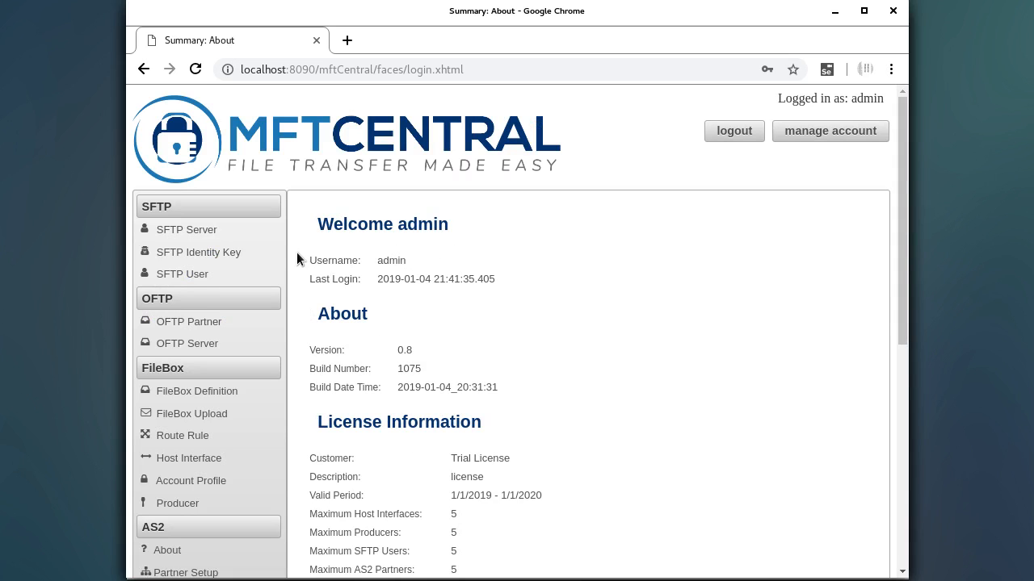
pyautogui.click(211, 229)
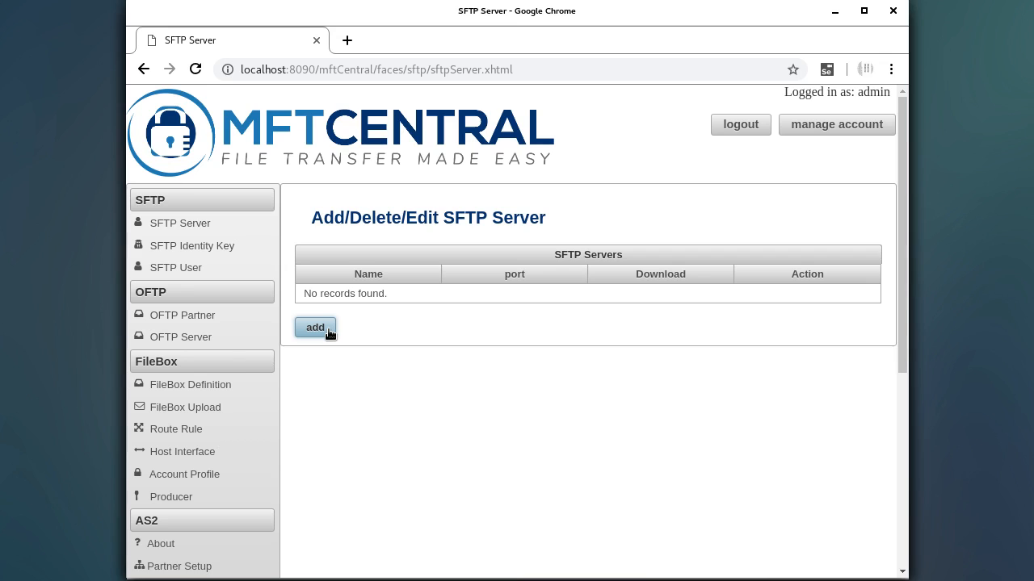
# - Add a New Server entry and review its defaults: port 1122, timeout and 3 connections per user
pyautogui.click(315, 328)
pyautogui.scroll(-3, 531, 442)
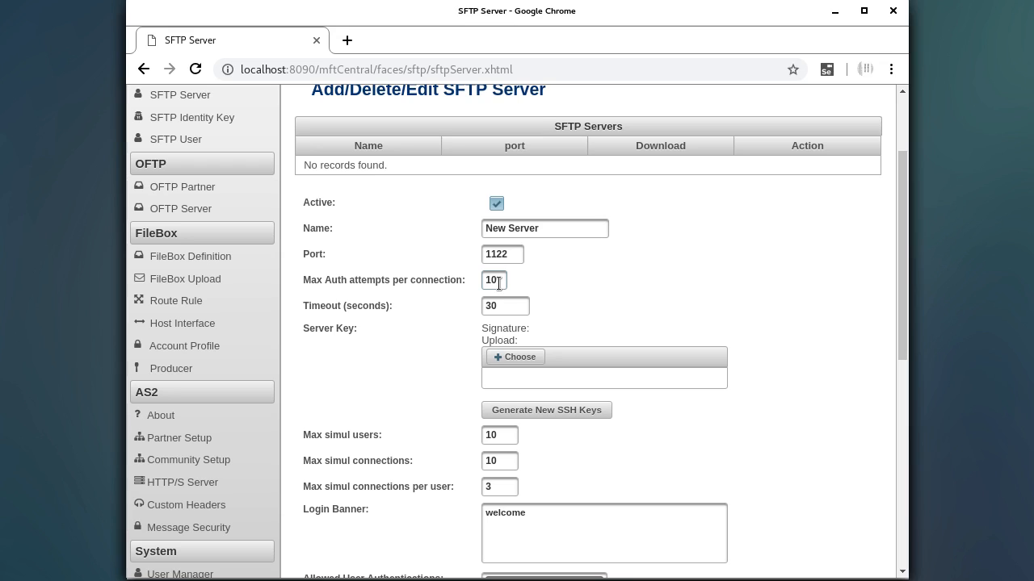
pyautogui.click(505, 305)
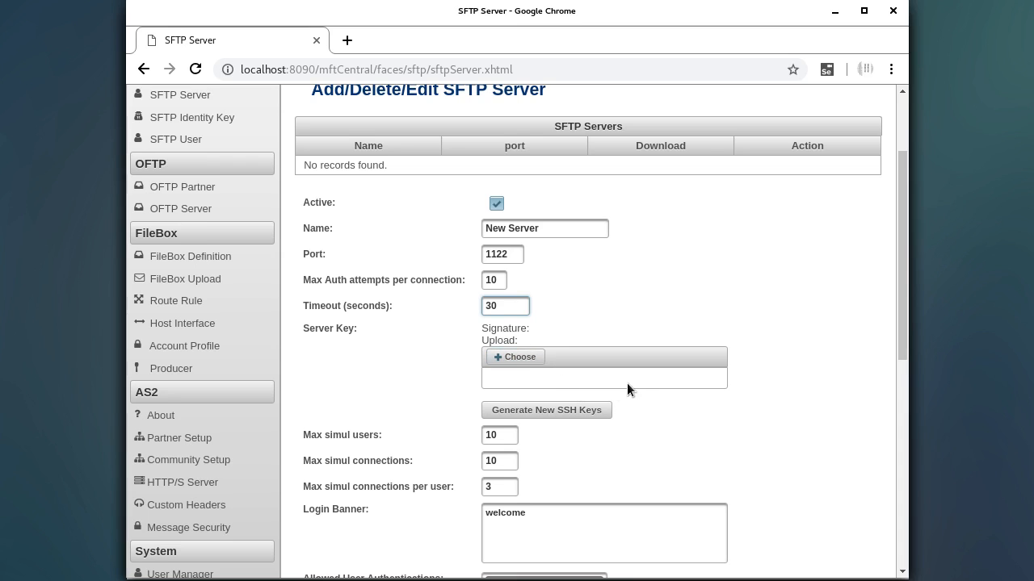
pyautogui.scroll(-3, 634, 379)
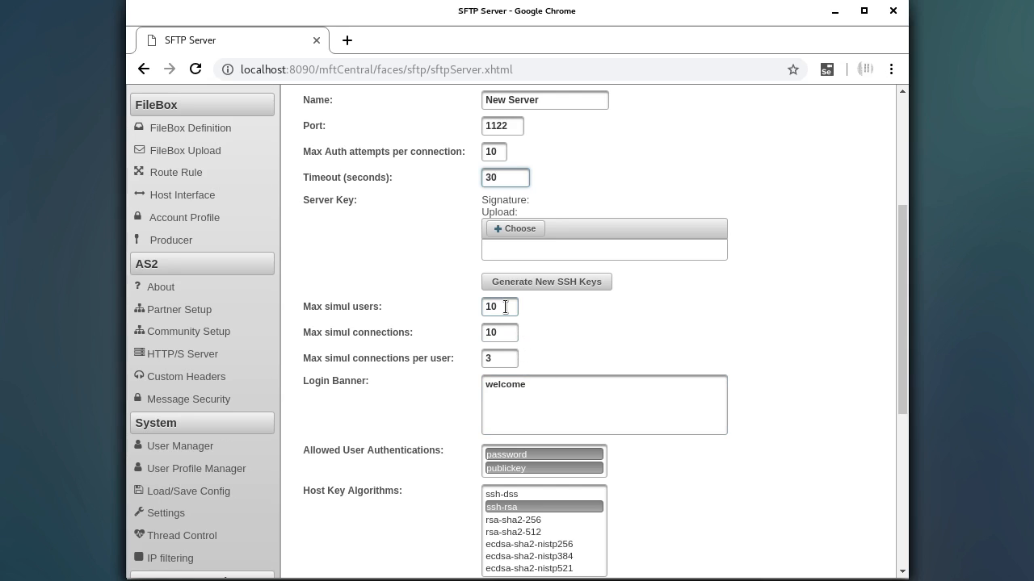
pyautogui.click(516, 363)
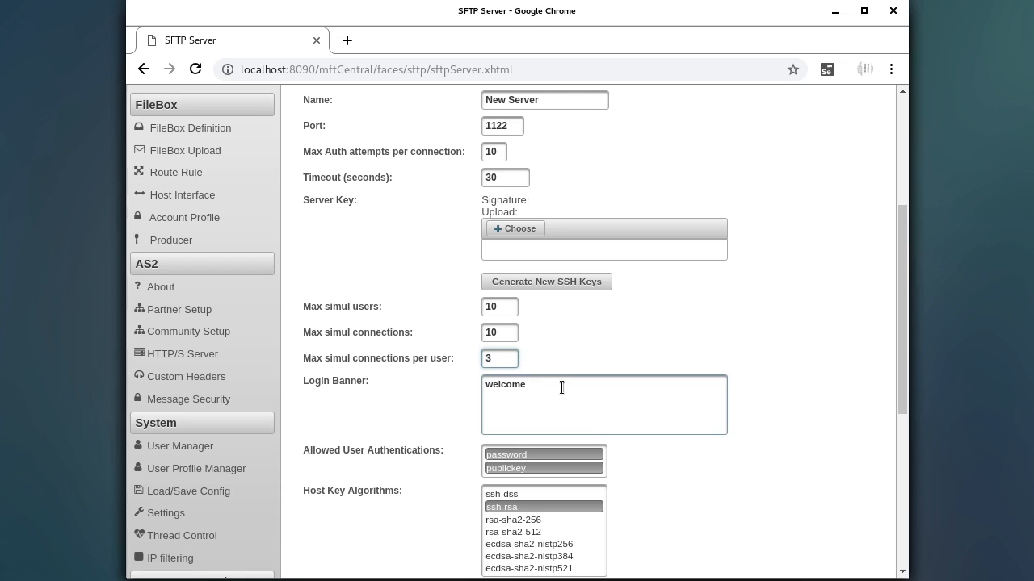
pyautogui.scroll(-3, 559, 387)
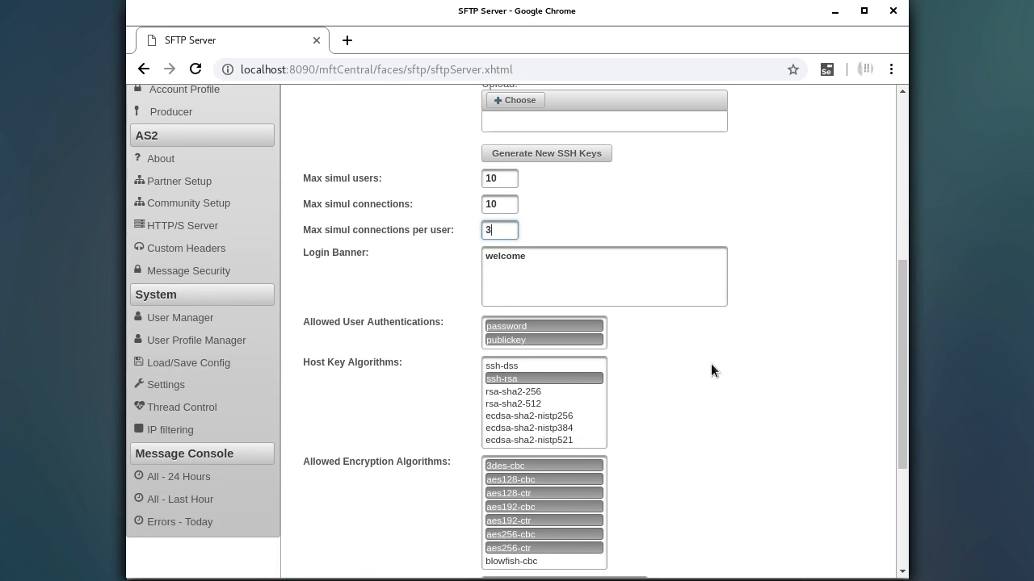
pyautogui.scroll(-3, 755, 345)
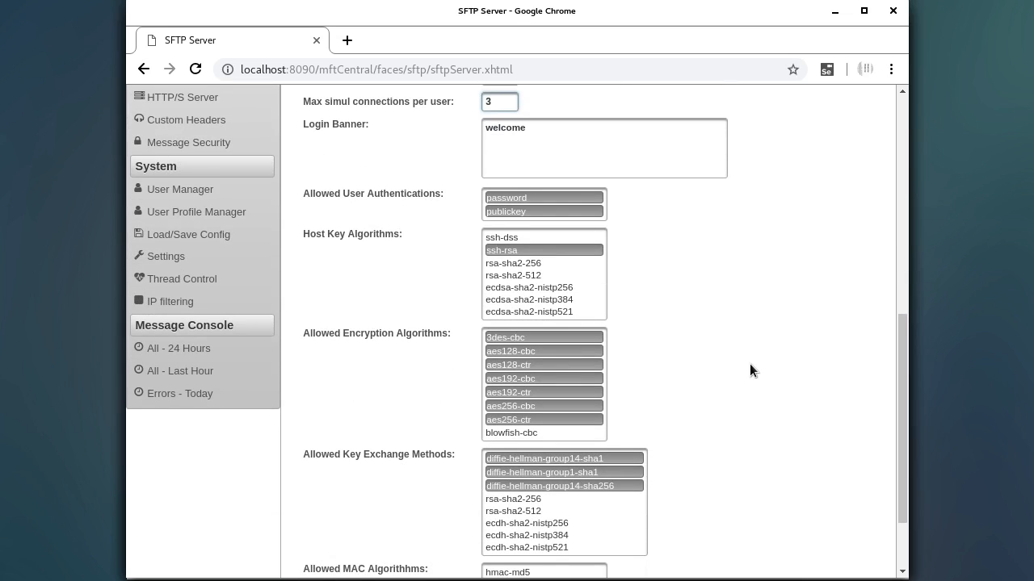
pyautogui.scroll(-3, 749, 365)
pyautogui.scroll(2, 758, 373)
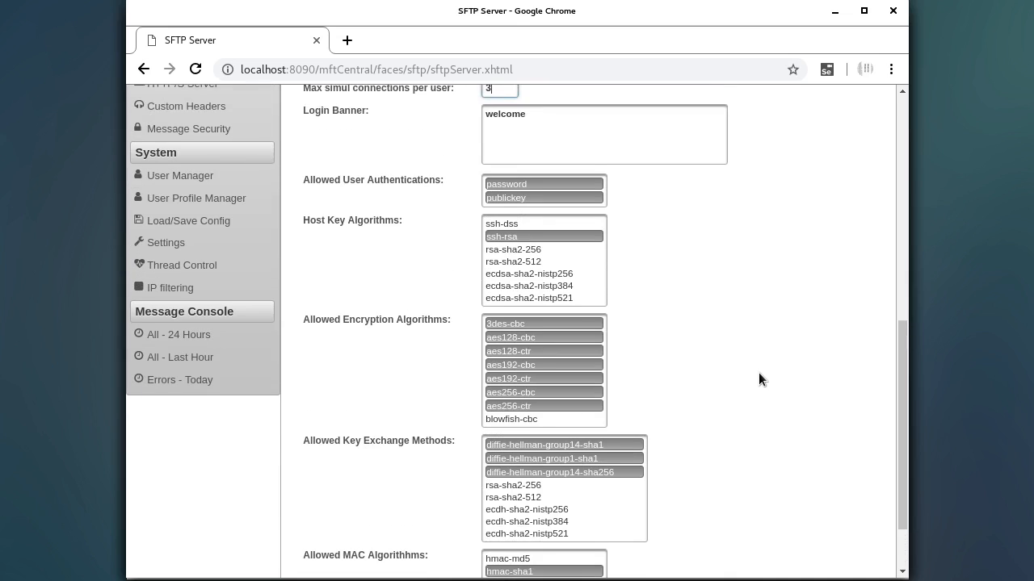
pyautogui.scroll(3, 758, 373)
pyautogui.scroll(2, 586, 365)
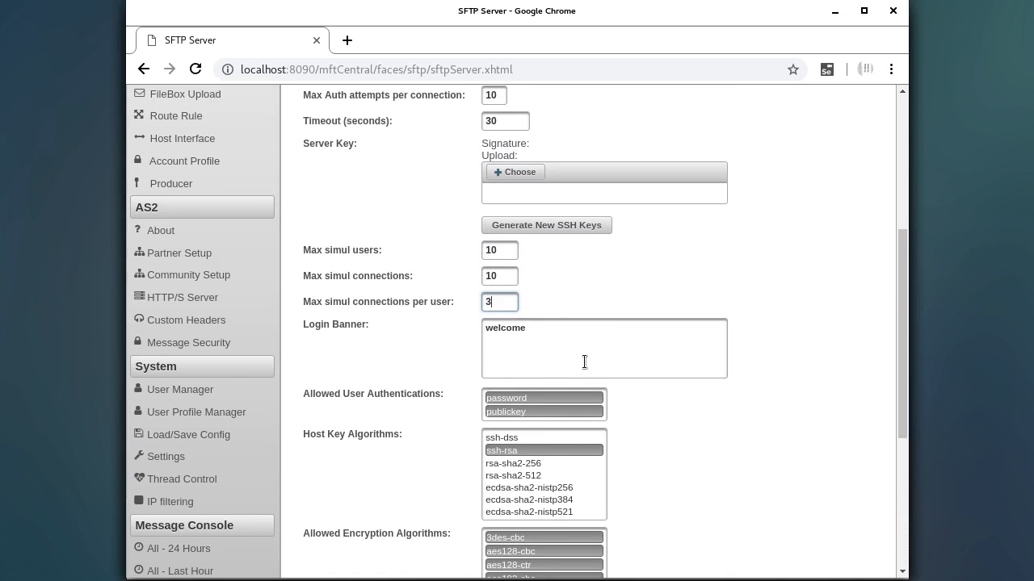
pyautogui.scroll(2, 597, 274)
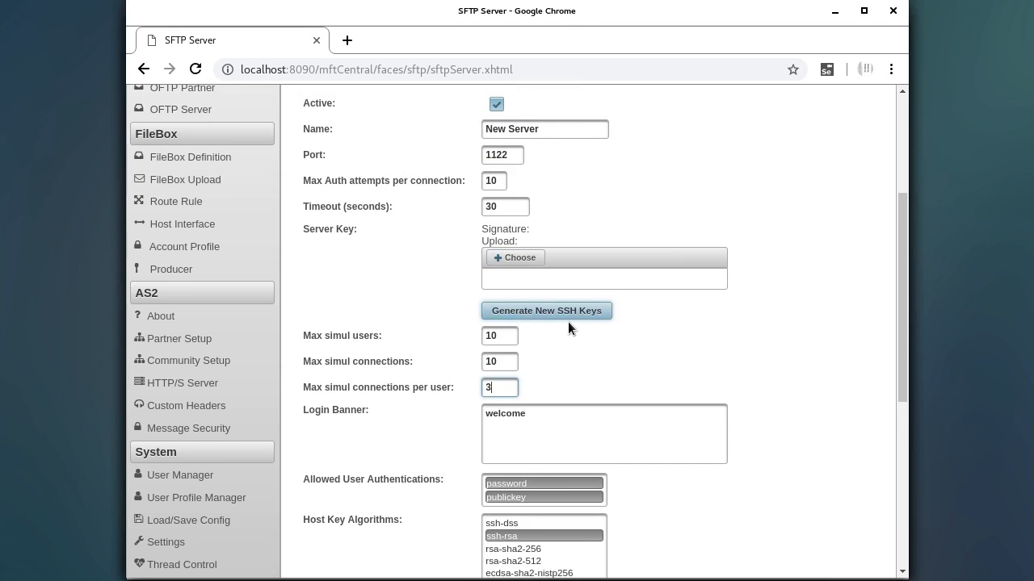
# - Generate a 1024-strength SSH key pair for New Server and save it on port 1122
pyautogui.click(541, 313)
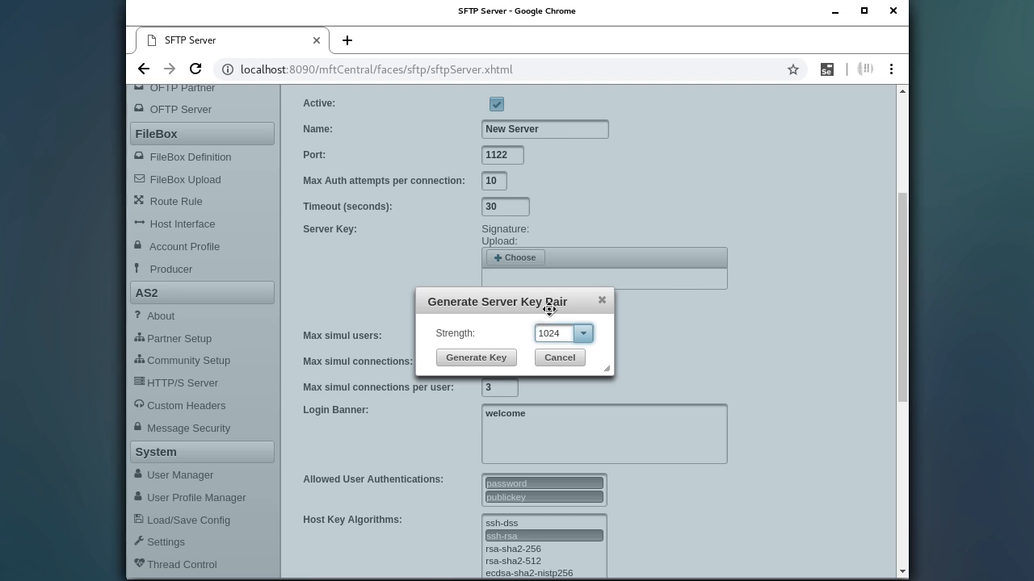
pyautogui.click(467, 358)
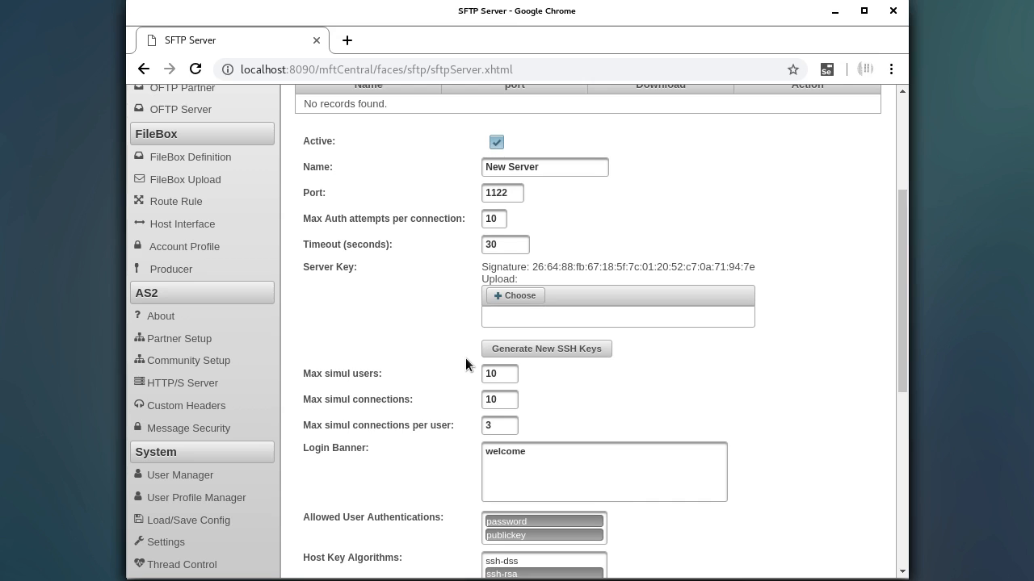
pyautogui.scroll(-5, 603, 325)
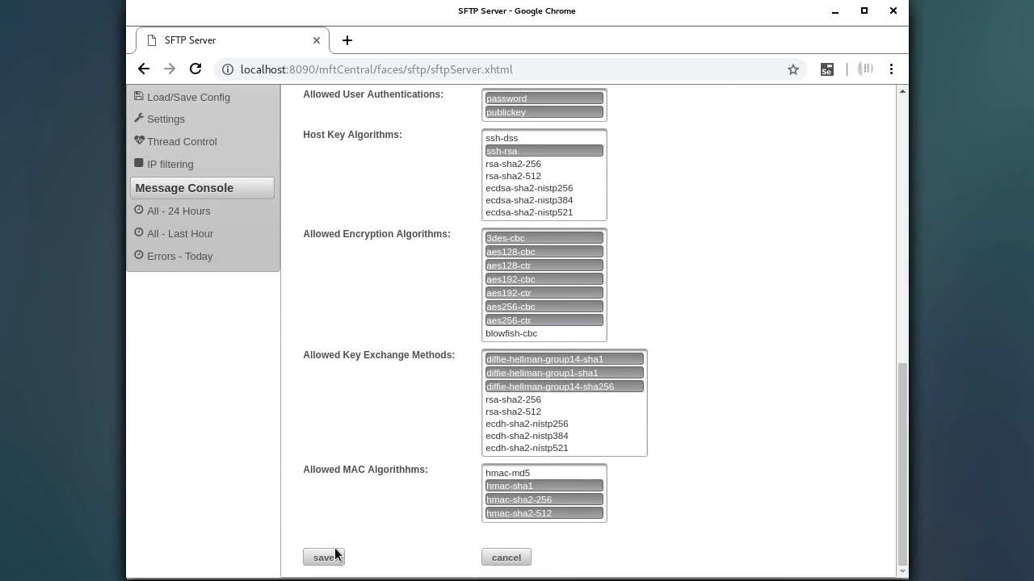
pyautogui.click(333, 557)
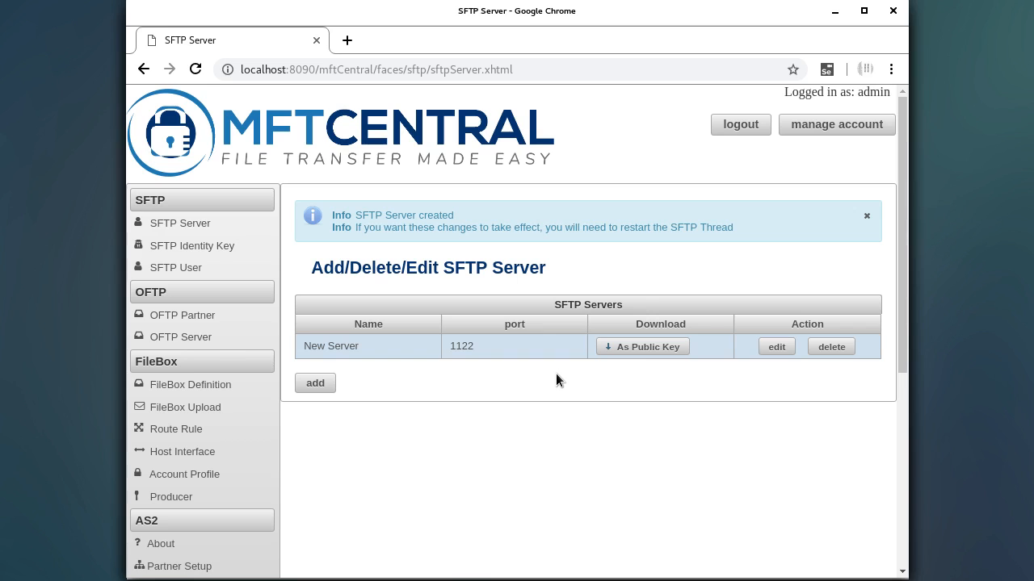
# - Stop and restart the SFTP Server Thread in Thread Control so it shows Running
pyautogui.scroll(-4, 339, 445)
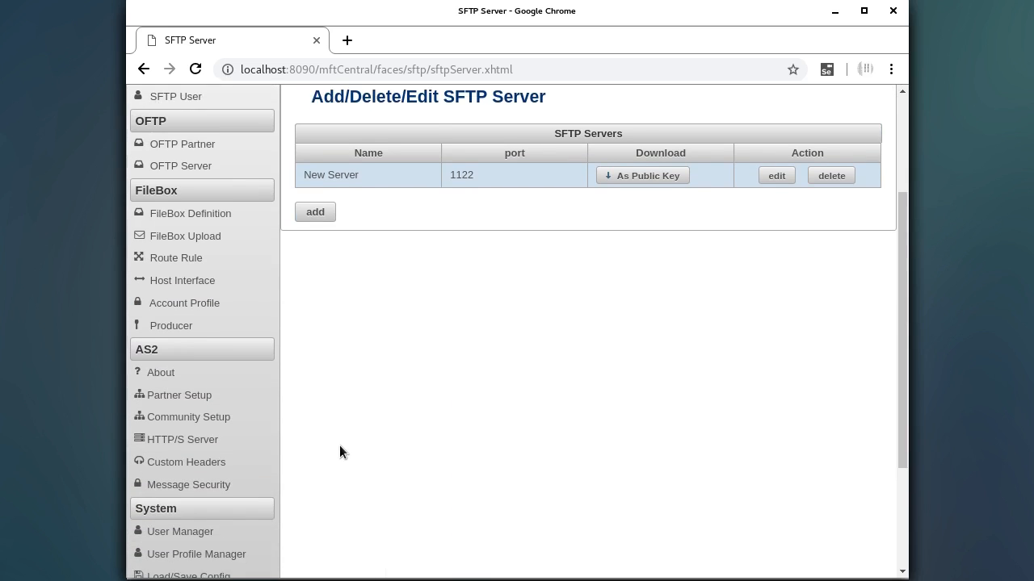
pyautogui.scroll(-1, 337, 446)
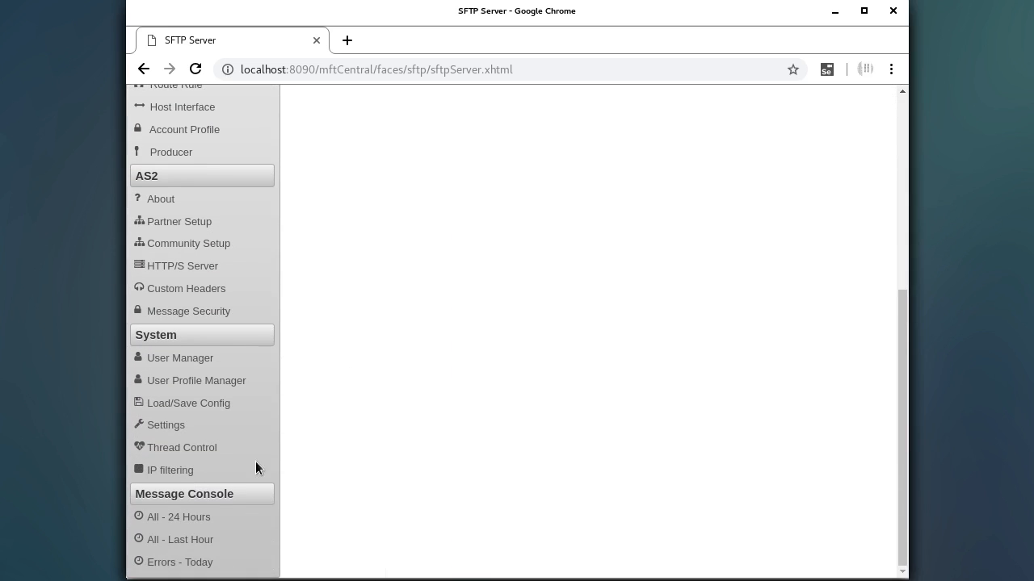
pyautogui.click(211, 448)
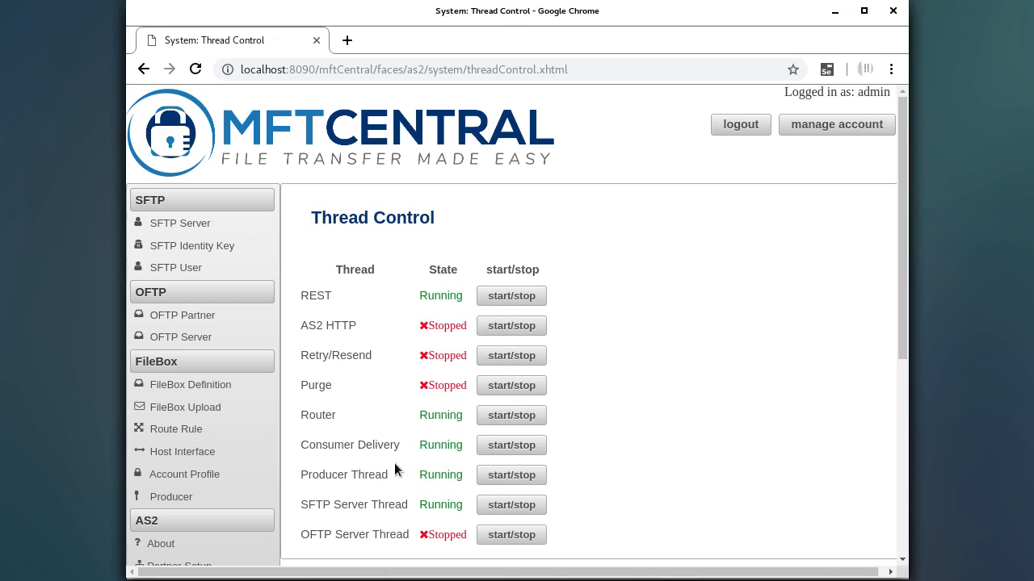
pyautogui.scroll(-1, 634, 480)
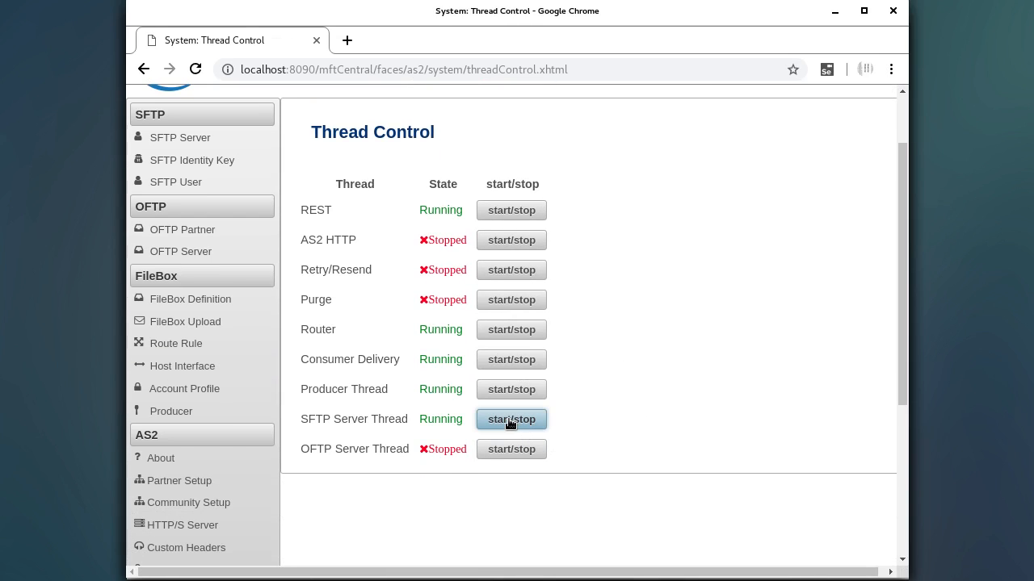
pyautogui.click(510, 420)
pyautogui.click(511, 419)
pyautogui.scroll(1, 583, 280)
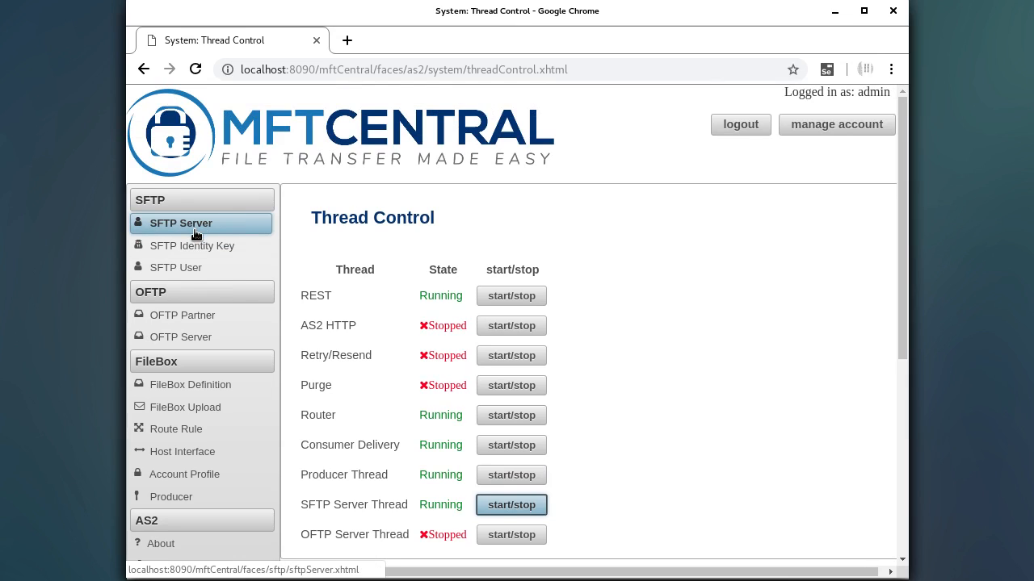
# - Add a new FileBox definition with the path /widget_maker
pyautogui.click(224, 388)
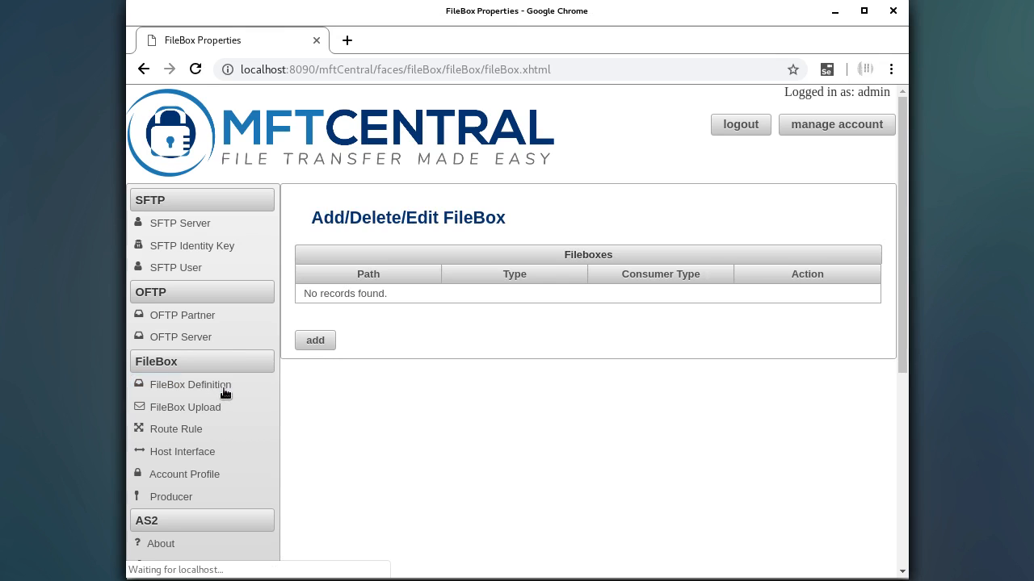
pyautogui.click(314, 341)
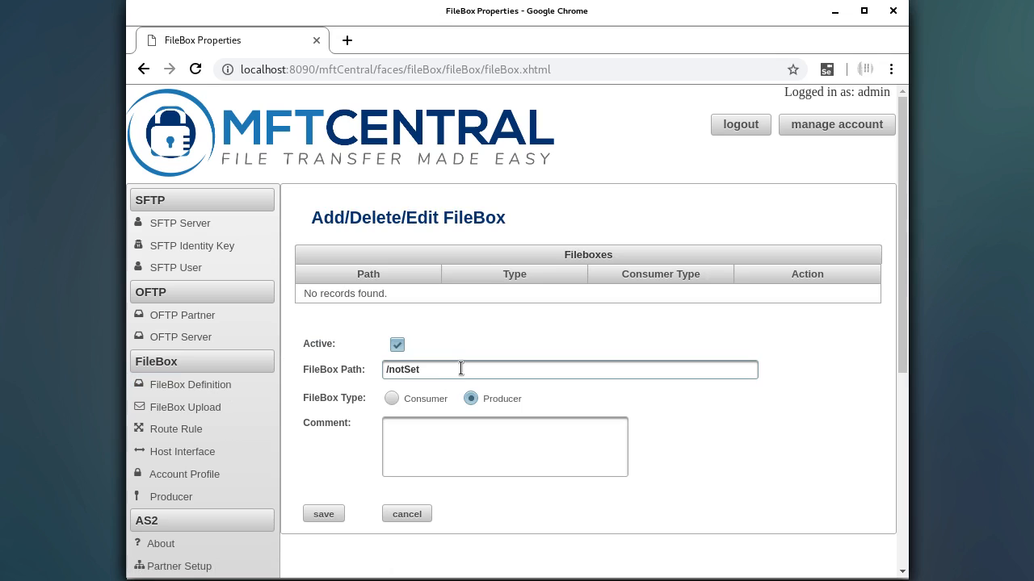
pyautogui.moveTo(461, 369); pyautogui.dragTo(389, 373)
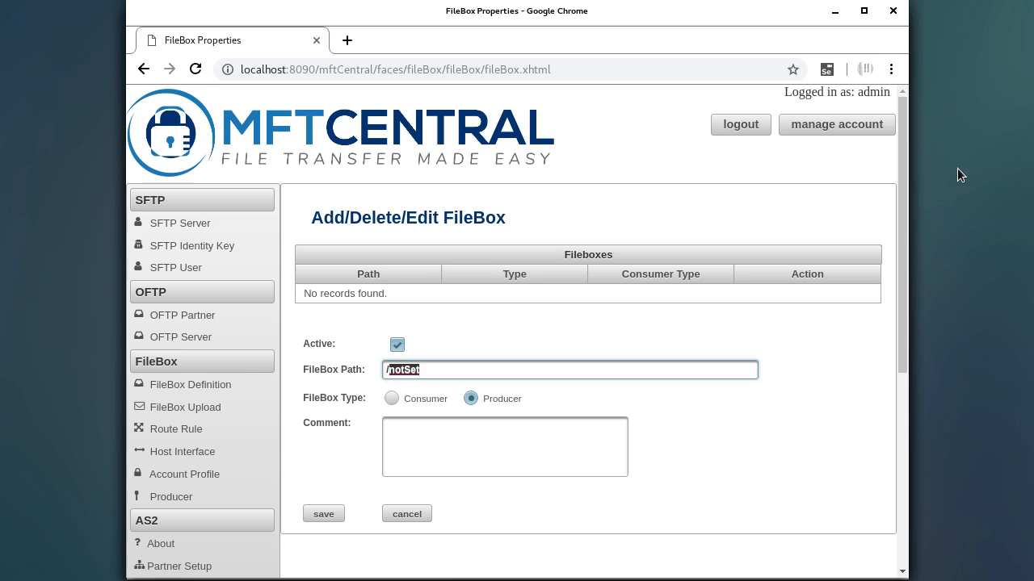
pyautogui.write('widget_maker')
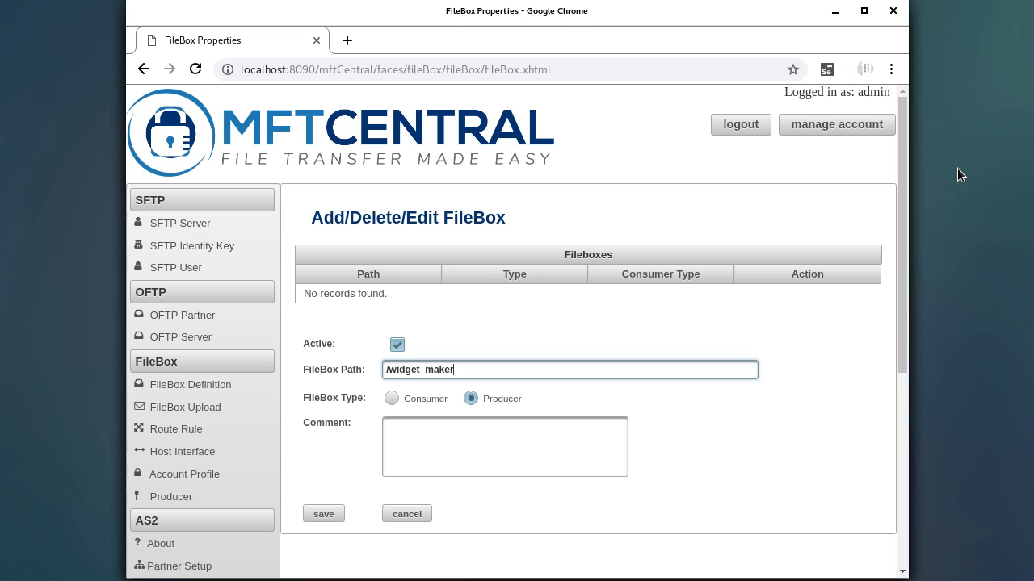
pyautogui.hotkey('ctrl', 'a')
pyautogui.click(496, 362)
# - Comment the FileBox 'Widget Maker Partner' and save it
pyautogui.click(444, 448)
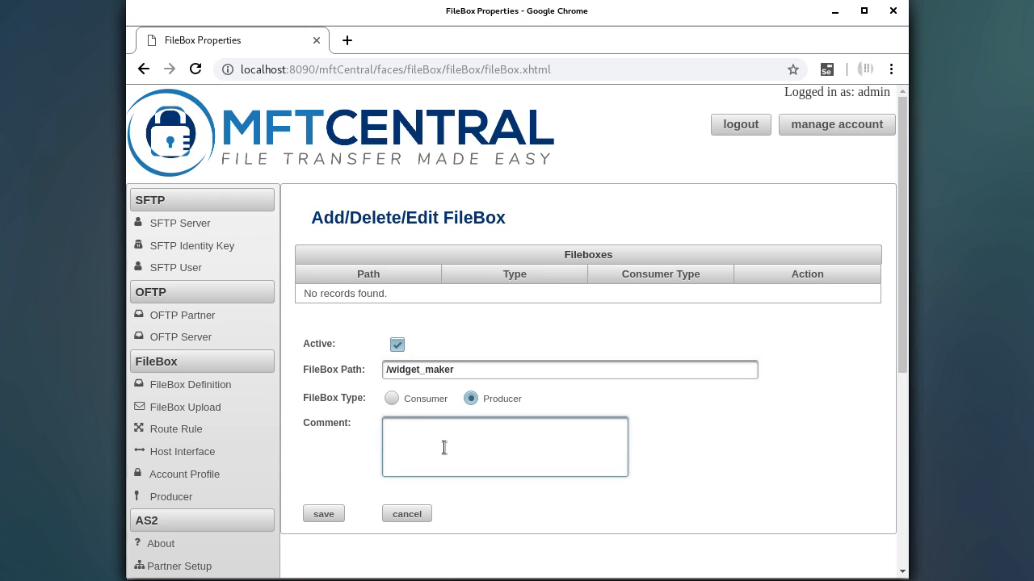
pyautogui.write('Widget Maker Partner')
pyautogui.moveTo(385, 369); pyautogui.dragTo(410, 371)
pyautogui.tripleClick(440, 372)
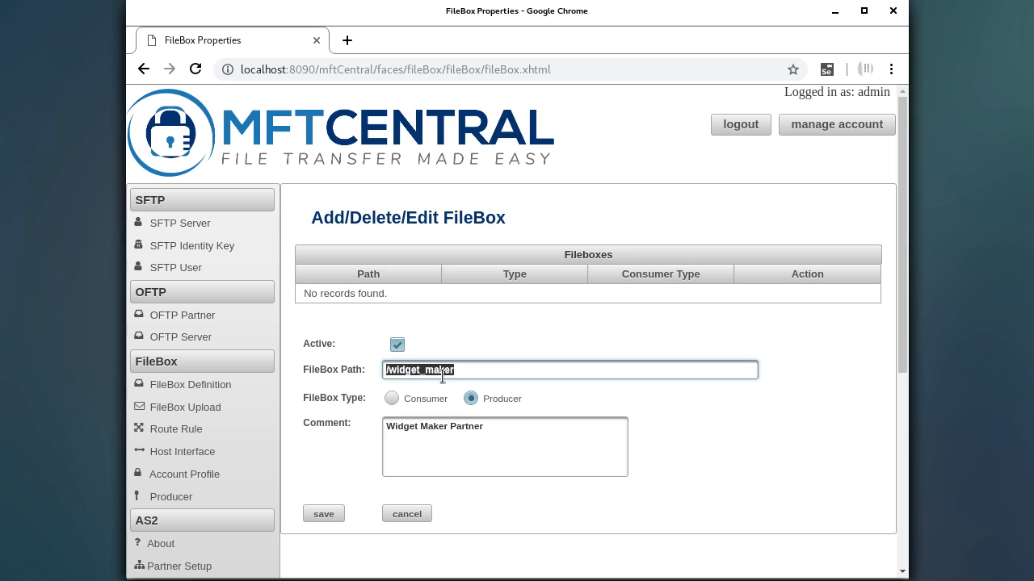
pyautogui.click(325, 517)
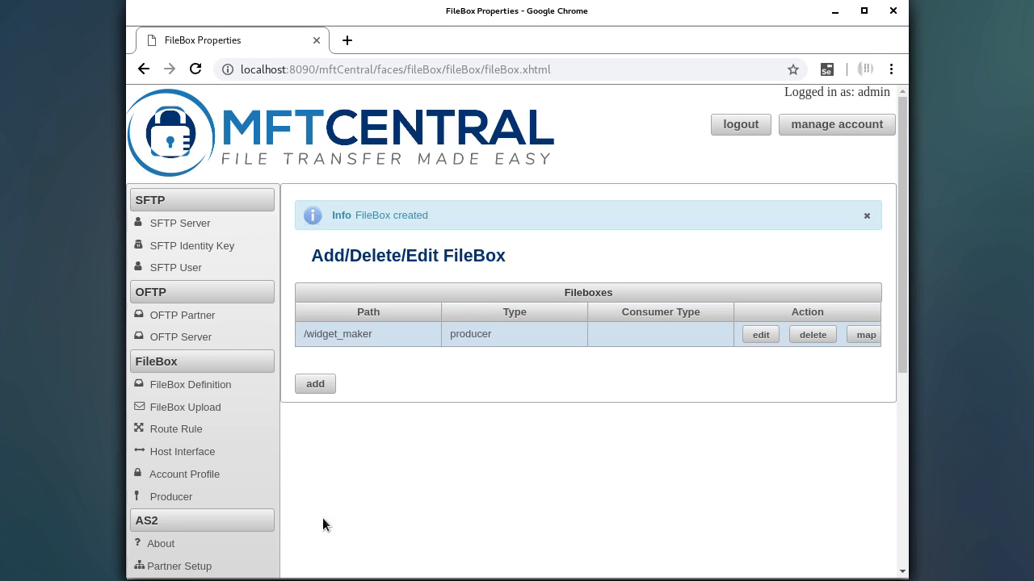
# - Add a new SFTP user with the username widget_maker
pyautogui.click(199, 269)
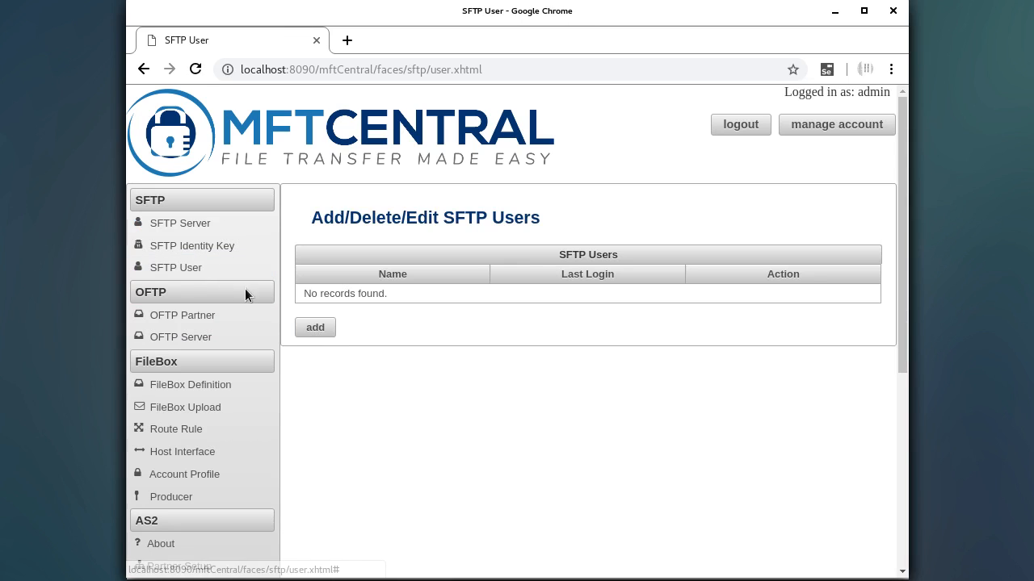
pyautogui.click(319, 328)
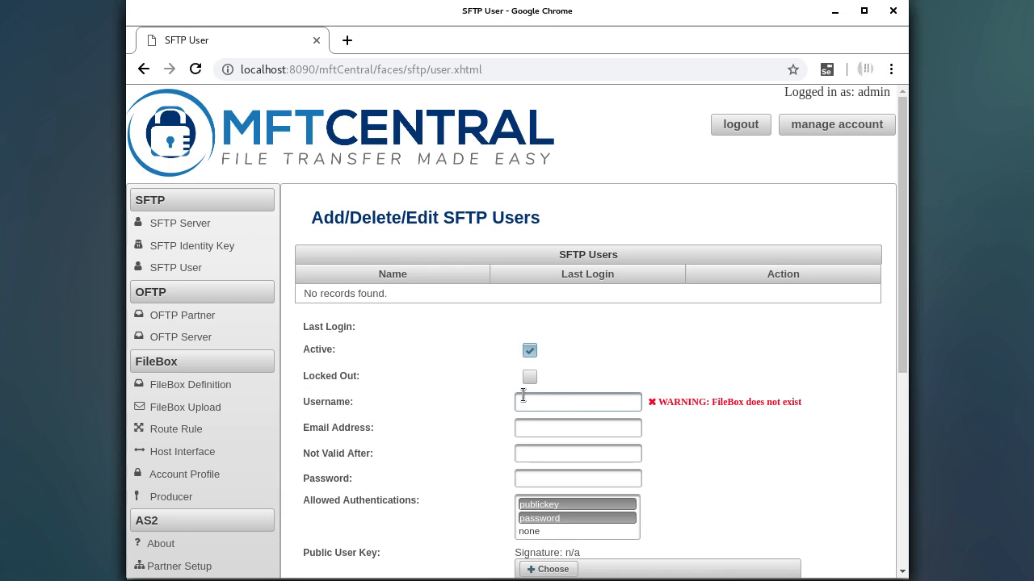
pyautogui.click(529, 396)
pyautogui.write('widget_maker')
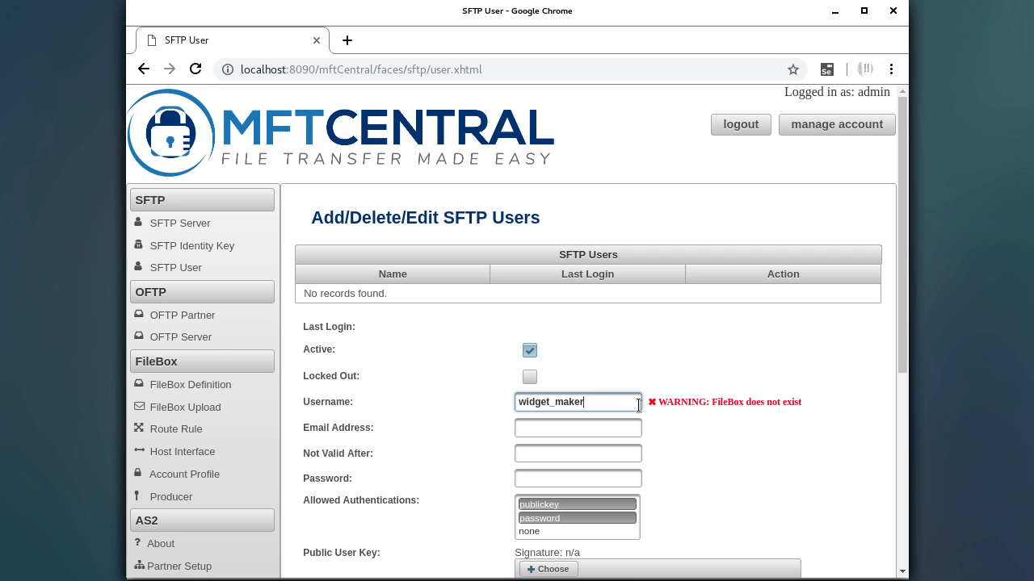
pyautogui.press('Tab')
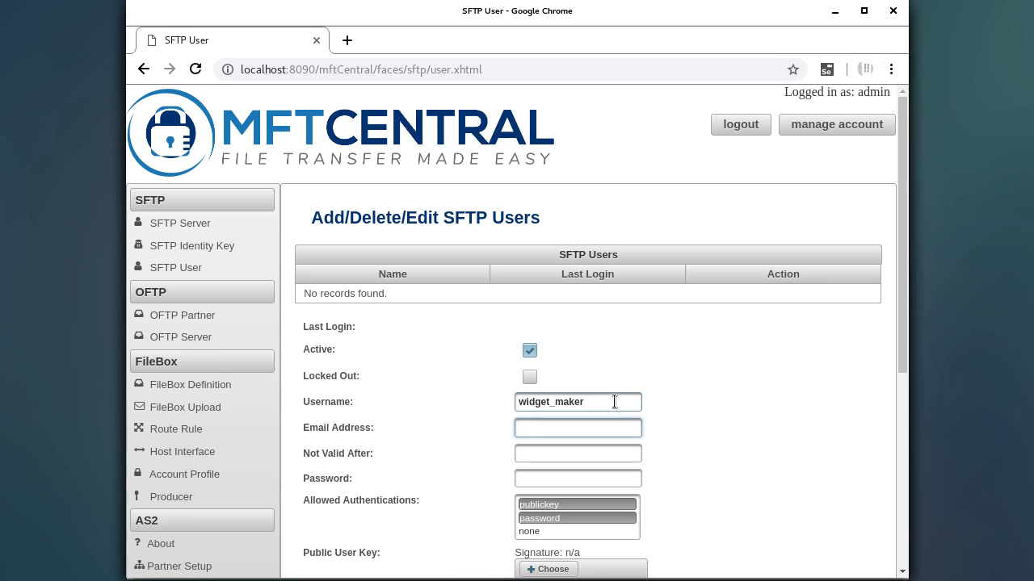
# - Set the user's Not Valid After date to 1/31/19
pyautogui.scroll(-2, 668, 345)
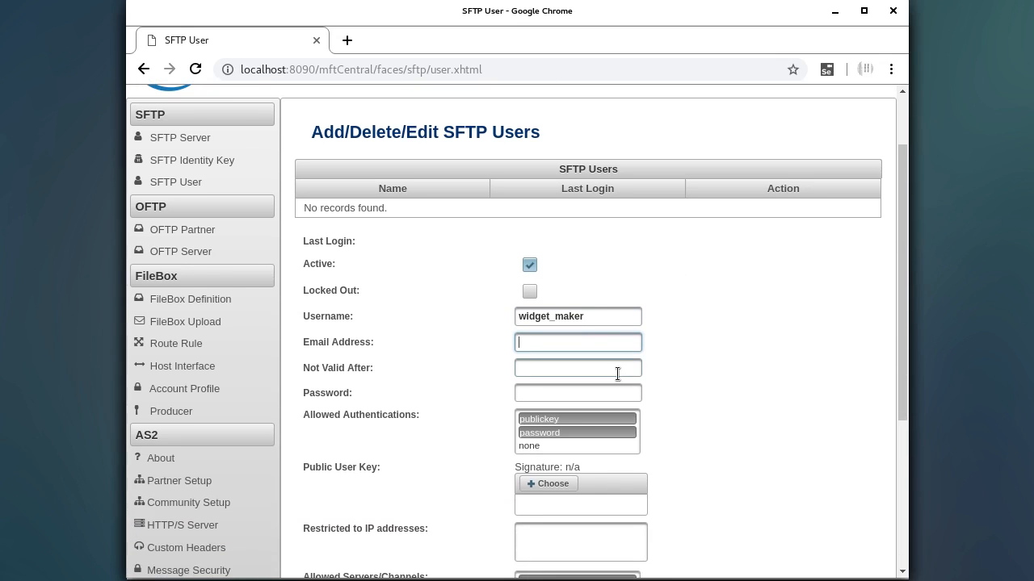
pyautogui.scroll(-1, 575, 363)
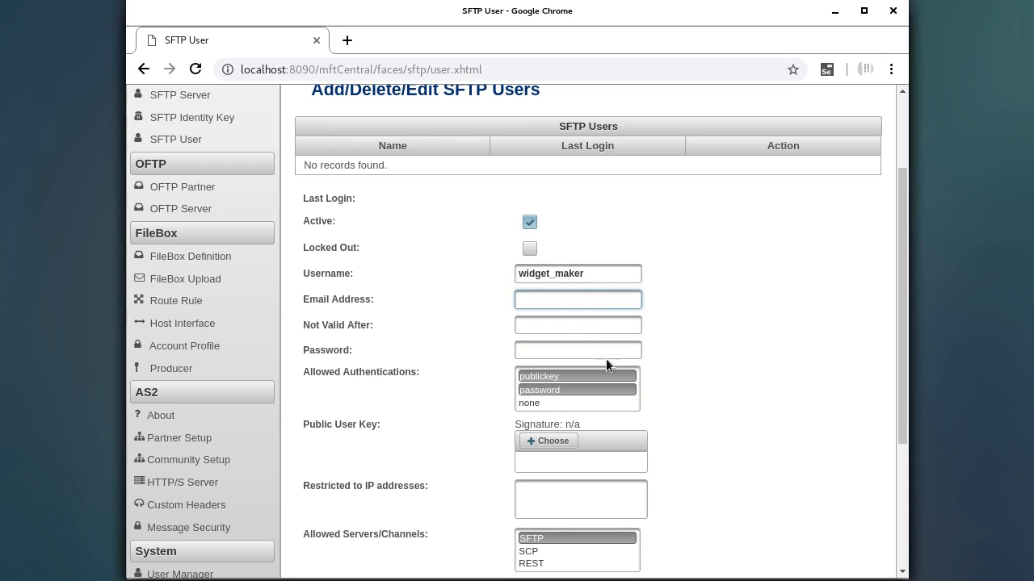
pyautogui.scroll(-2, 611, 349)
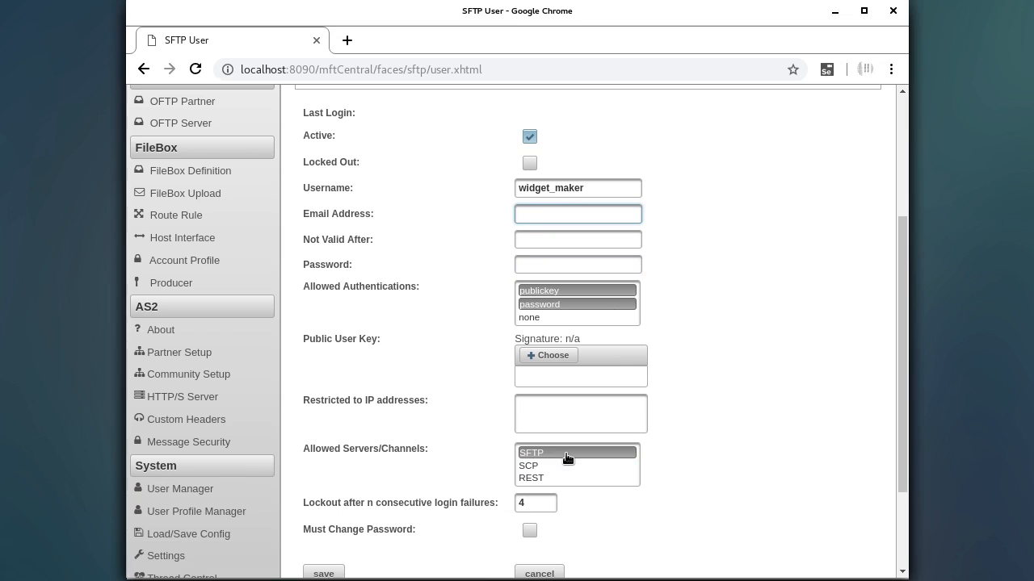
pyautogui.scroll(-2, 568, 510)
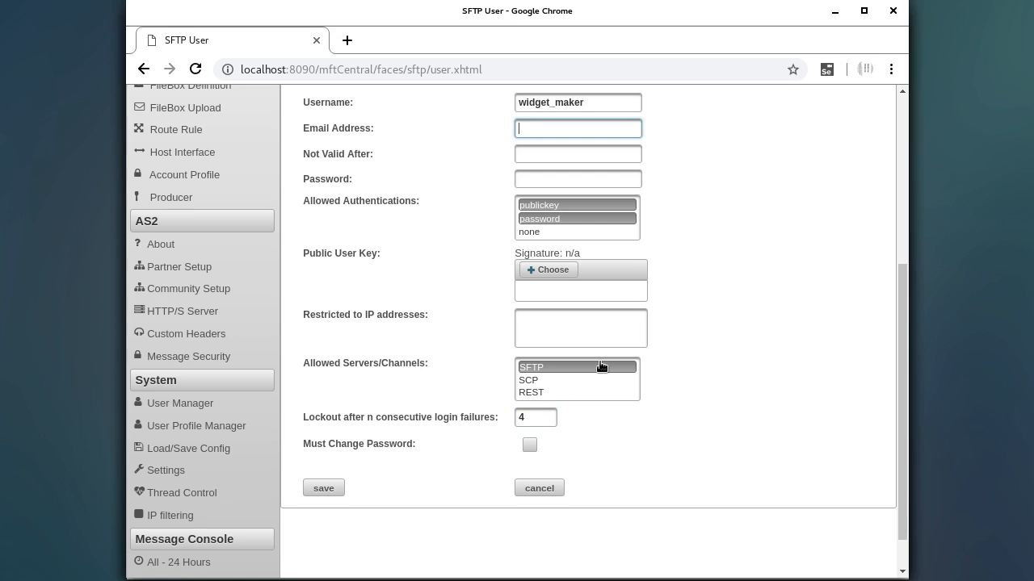
pyautogui.scroll(2, 601, 361)
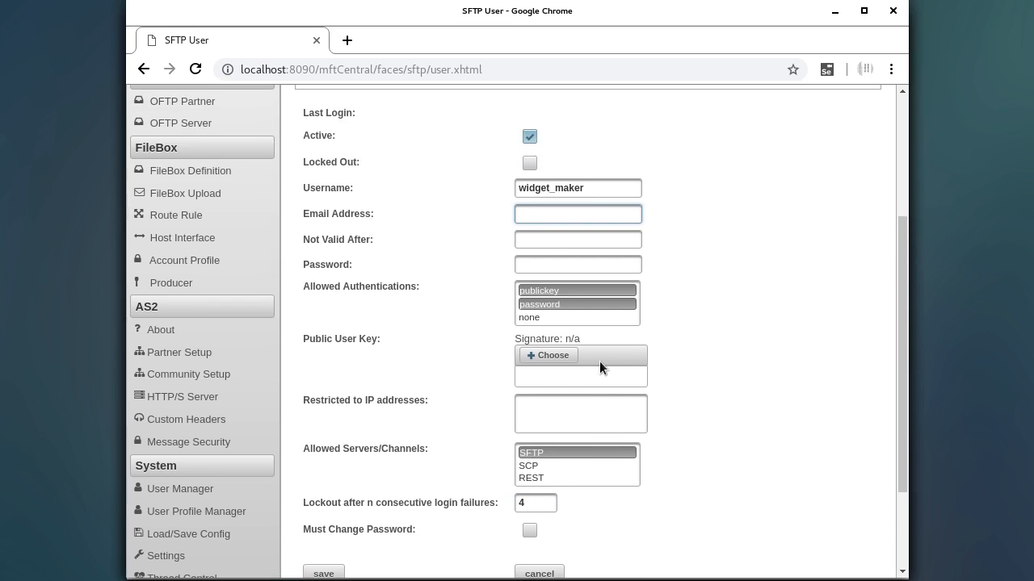
pyautogui.click(570, 243)
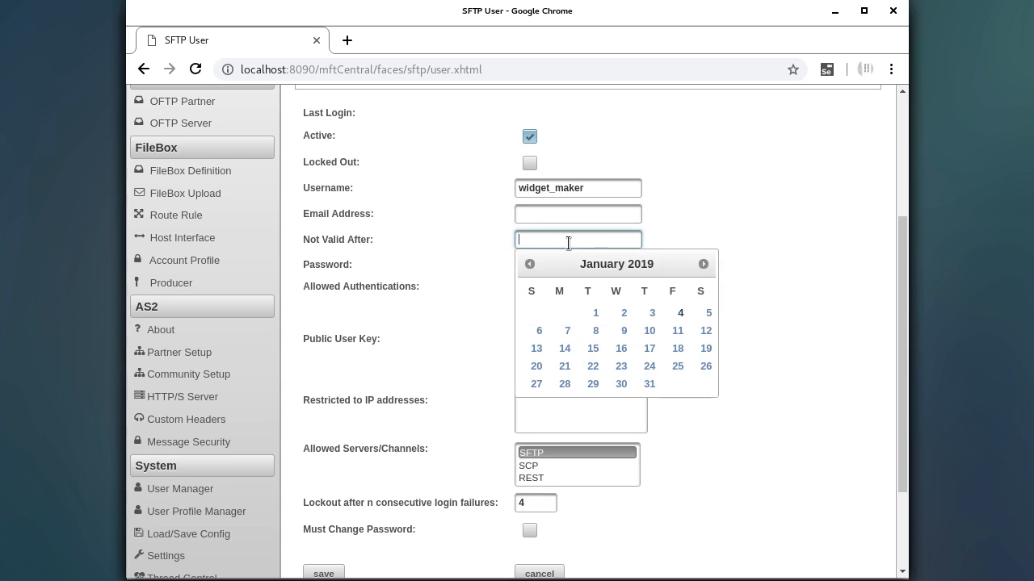
pyautogui.click(650, 382)
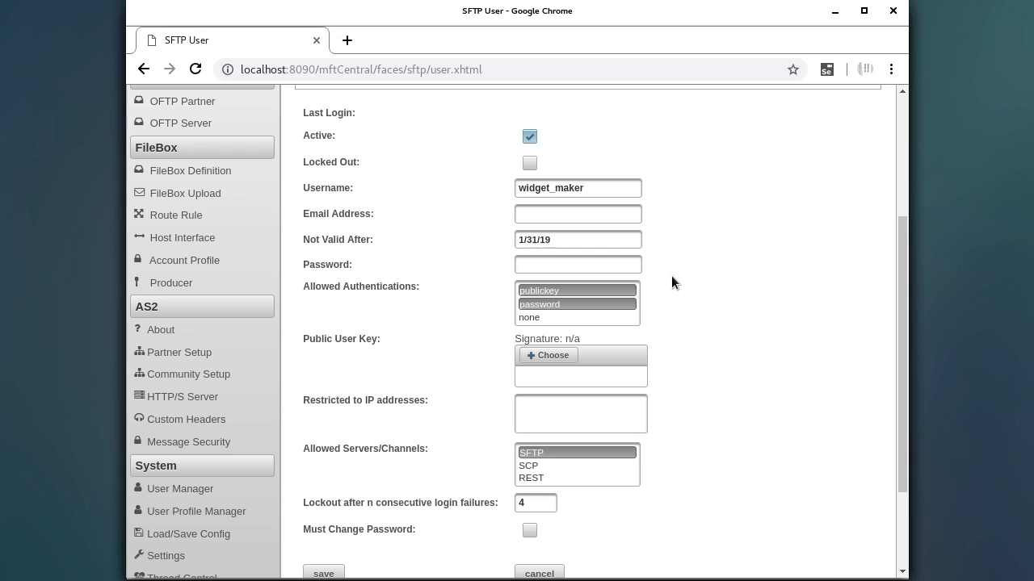
pyautogui.click(572, 239)
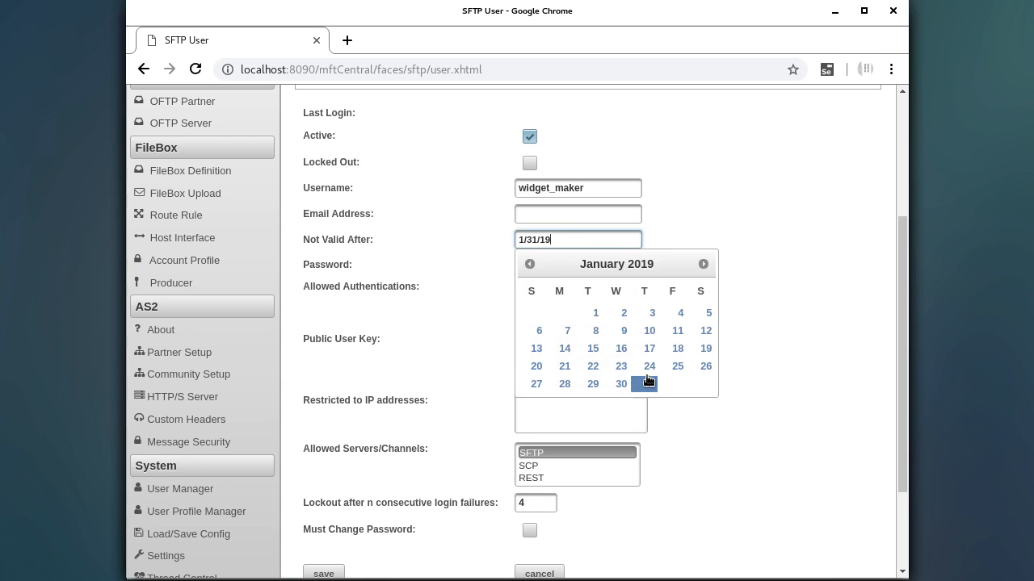
pyautogui.click(648, 384)
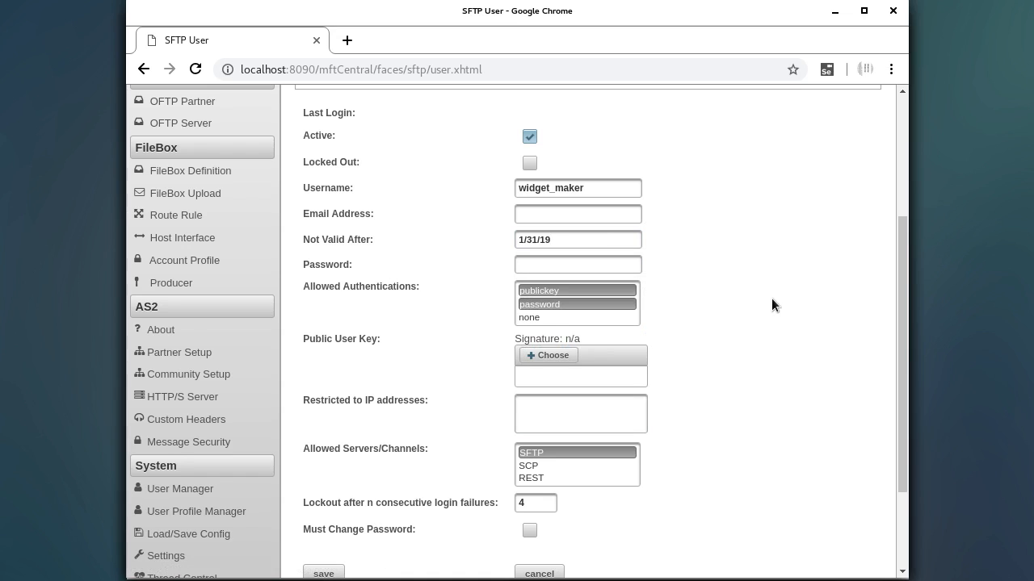
pyautogui.scroll(1, 784, 304)
pyautogui.scroll(-2, 784, 304)
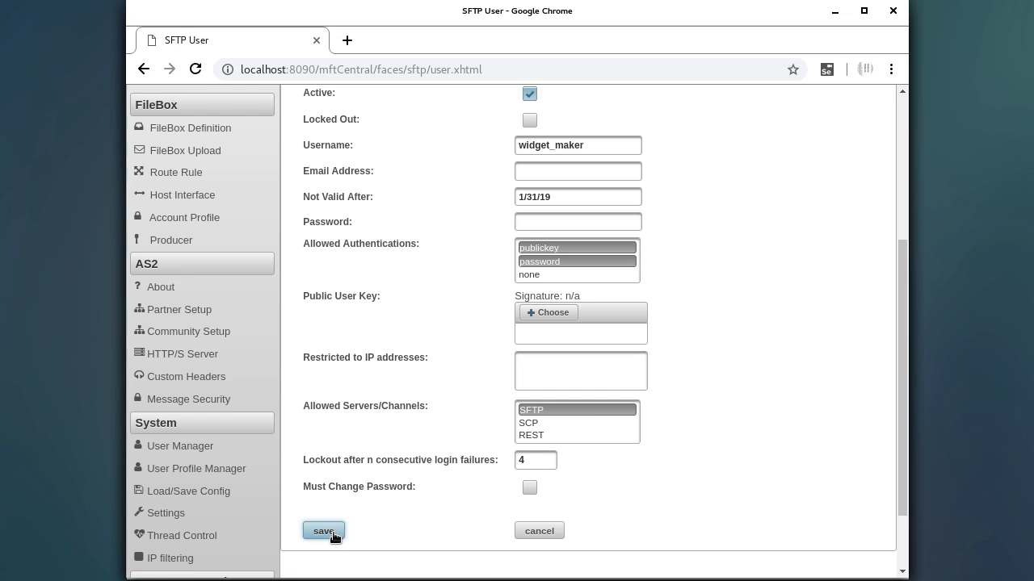
# - Enter the user's password and save the widget_maker account
pyautogui.click(550, 225)
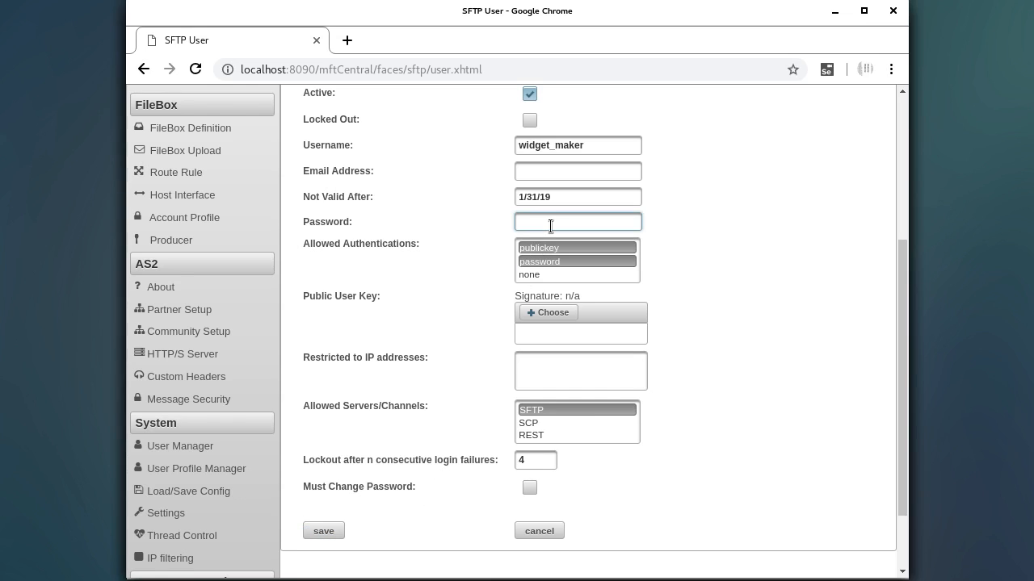
pyautogui.write('********')
pyautogui.click(322, 531)
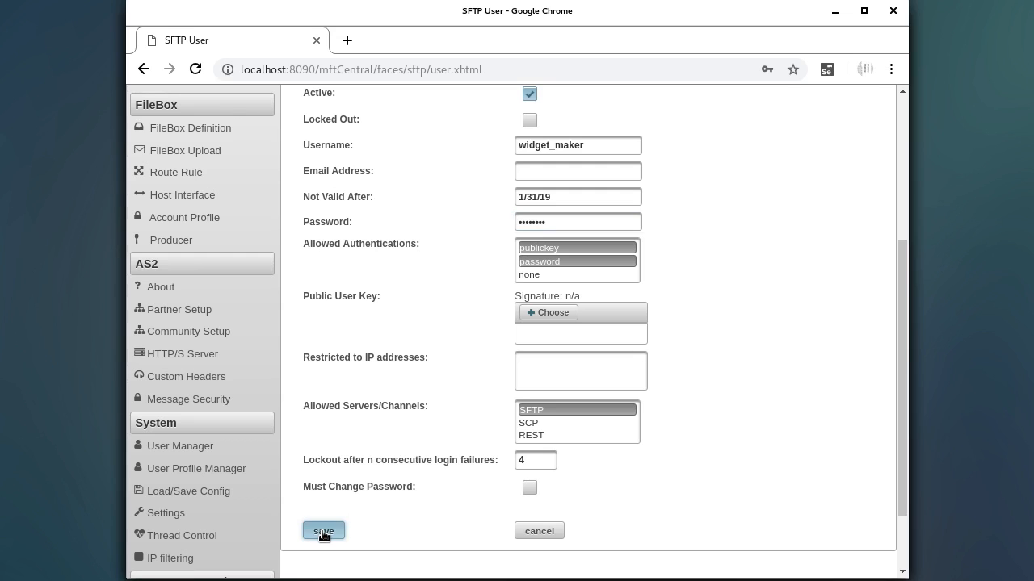
pyautogui.scroll(2, 402, 393)
pyautogui.scroll(1, 402, 397)
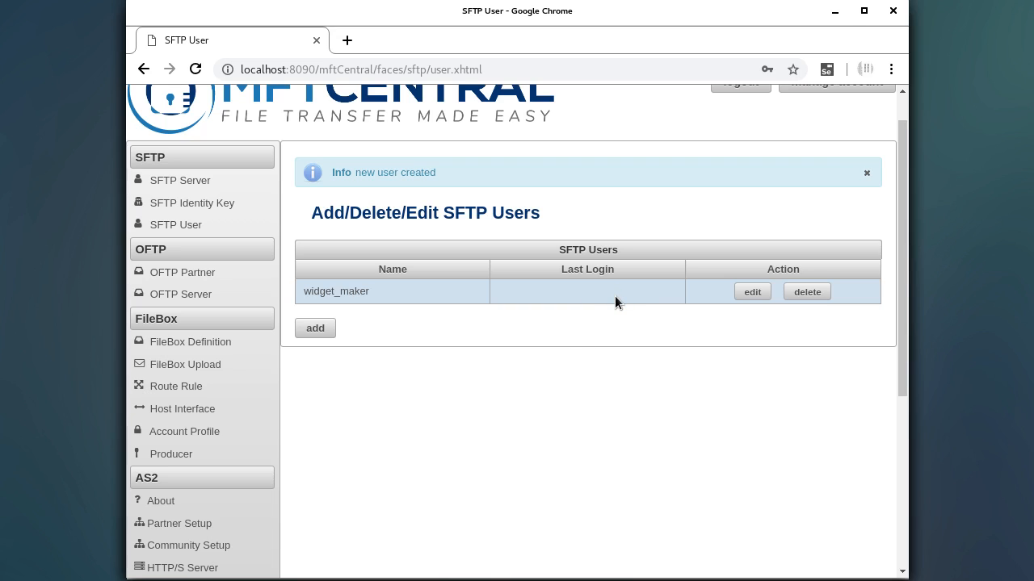
# - In the terminal, log in with sftp -o PORT=1122 widget_maker@localhost, accepting the host key and entering the password
pyautogui.hotkey('alt', 'Tab')
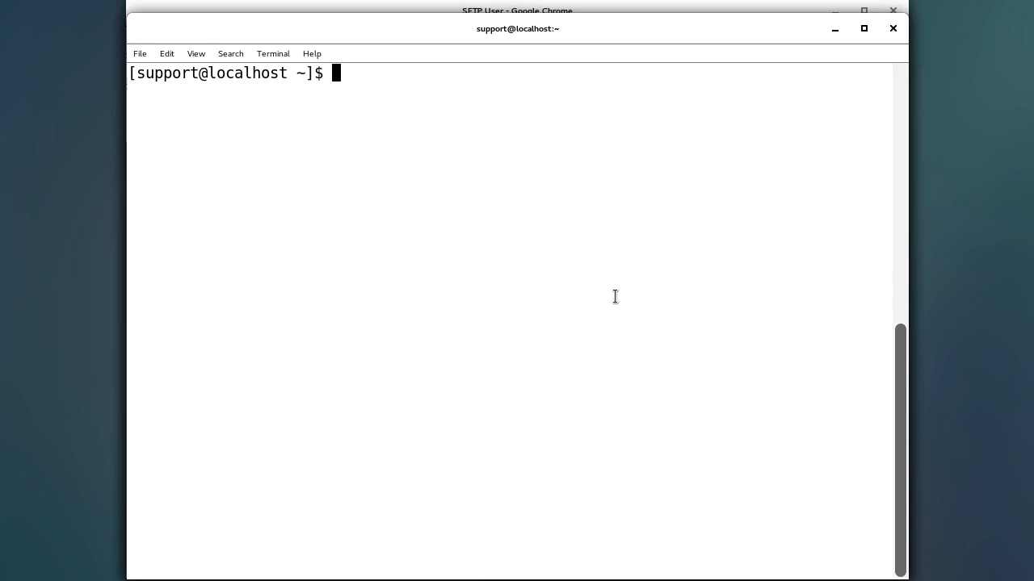
pyautogui.write('sftp -o PORT')
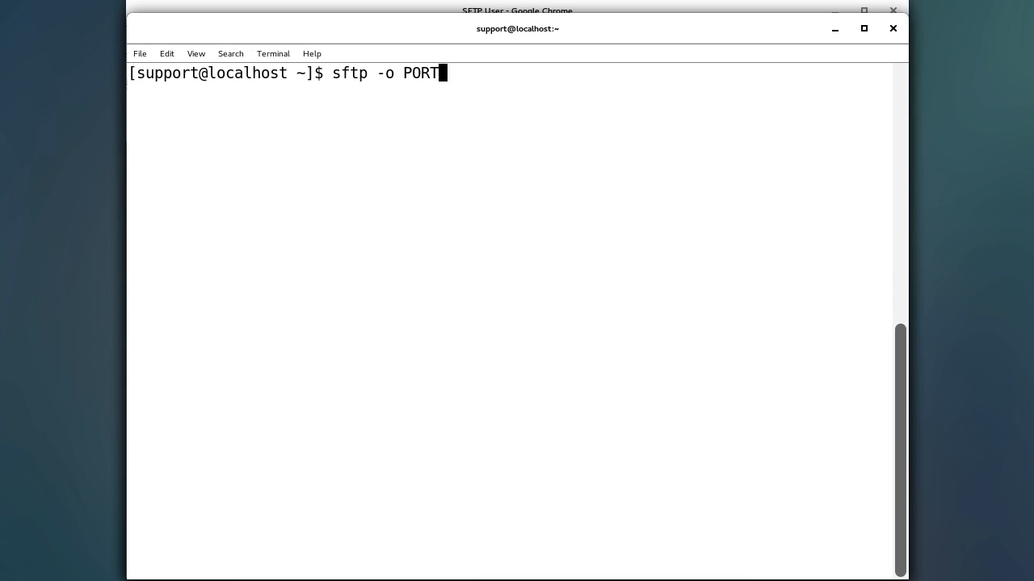
pyautogui.write('=1122')
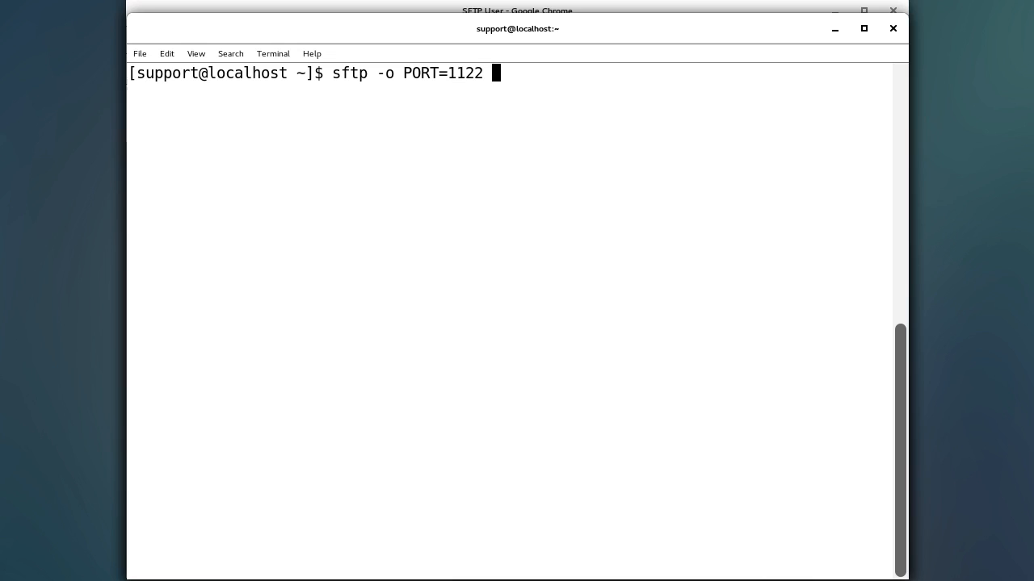
pyautogui.write(' widget_')
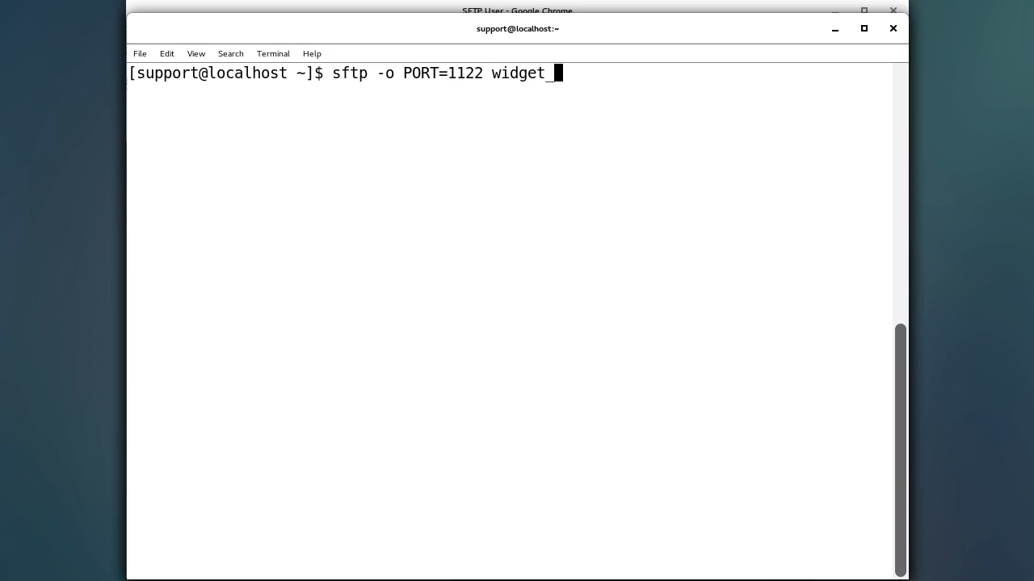
pyautogui.write('maker@p')
pyautogui.press('BackSpace')
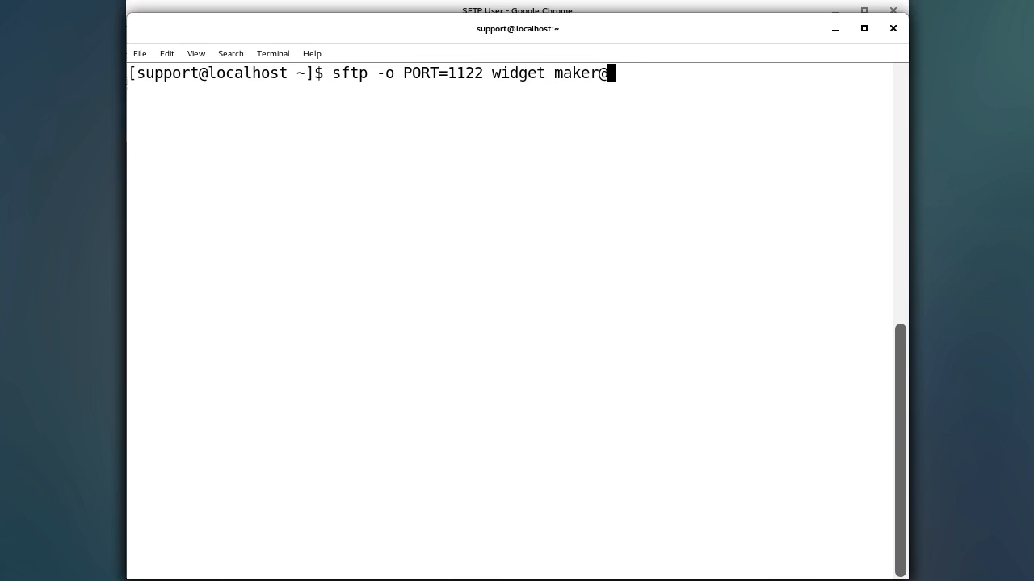
pyautogui.write('localhost')
pyautogui.press('Return')
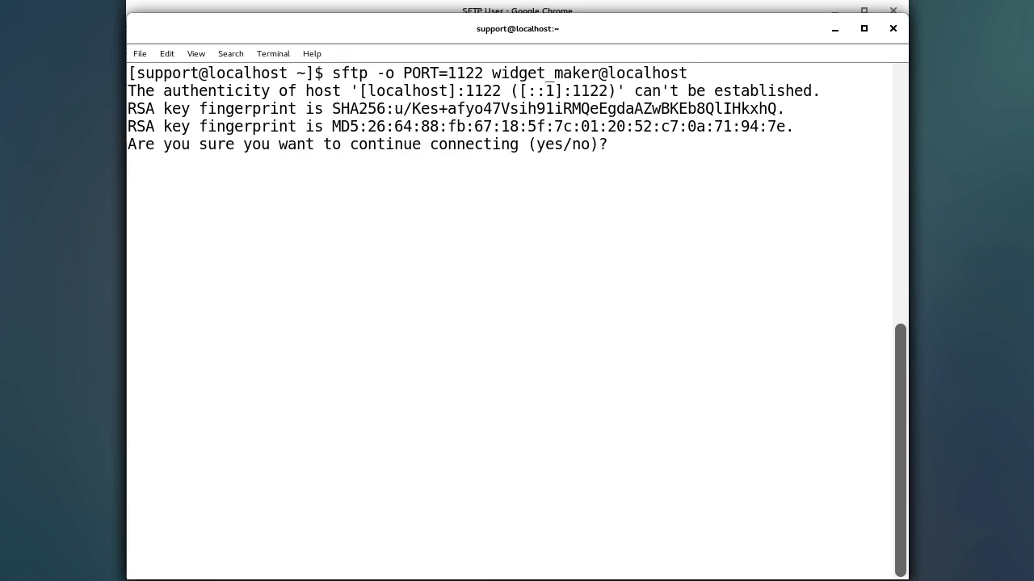
pyautogui.write('yes')
pyautogui.press('Return')
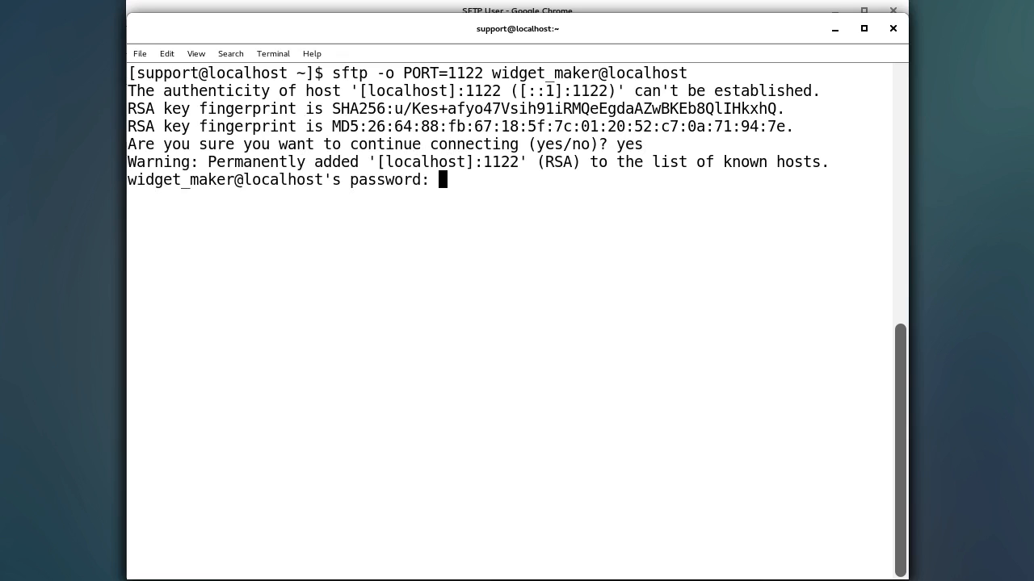
pyautogui.press('Return')
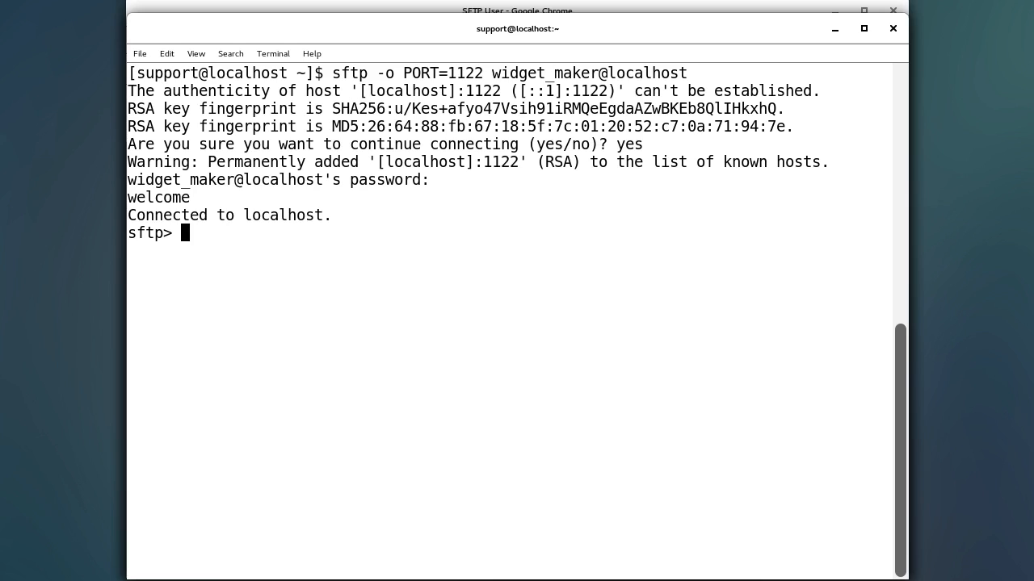
# - List the server folder, upload test.txt with put, and end the sftp session
pyautogui.write('dir')
pyautogui.press('Return')
pyautogui.write('put test.txt')
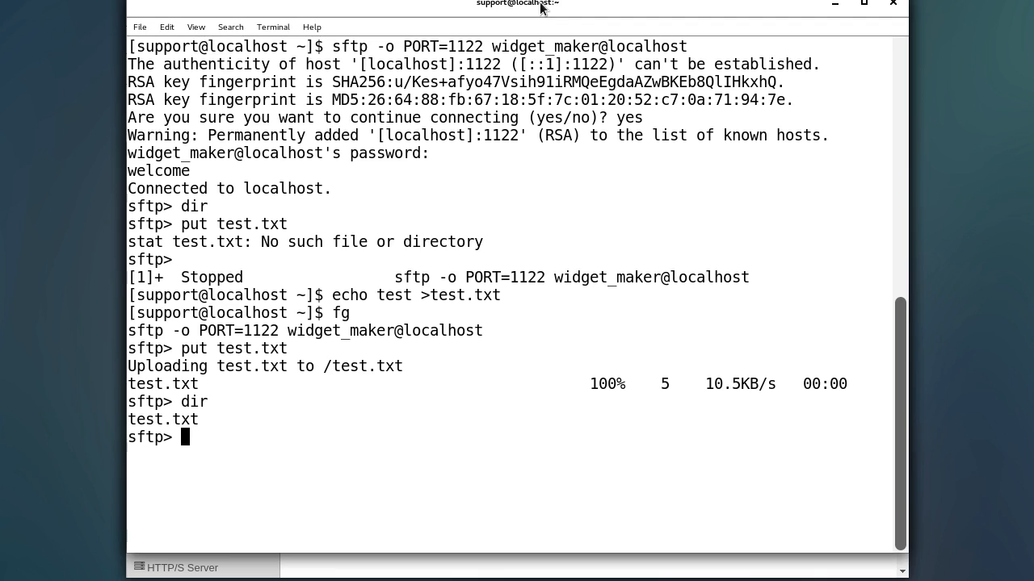
pyautogui.moveTo(540, 2); pyautogui.dragTo(540, 0)
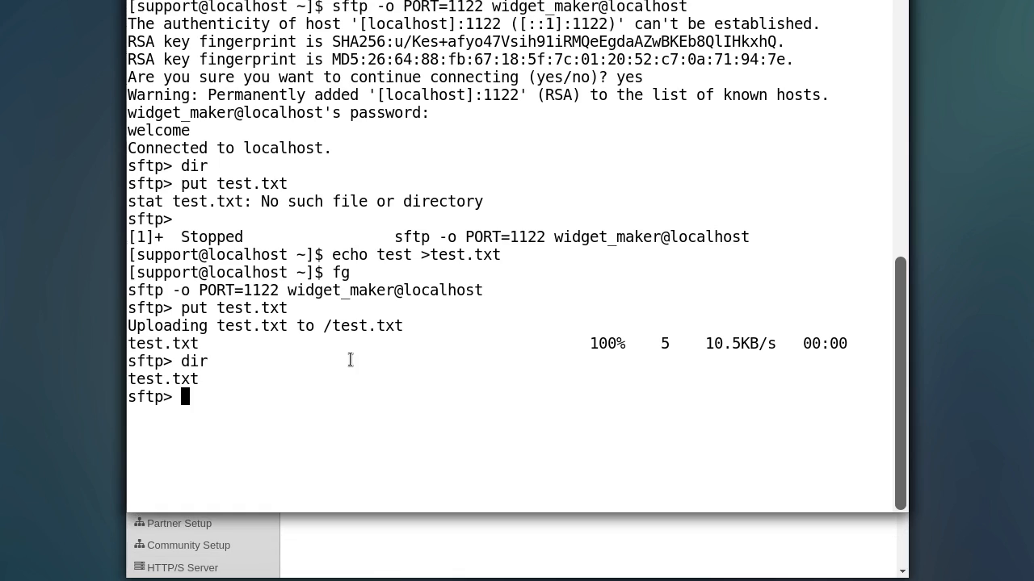
pyautogui.hotkey('ctrl', 'd')
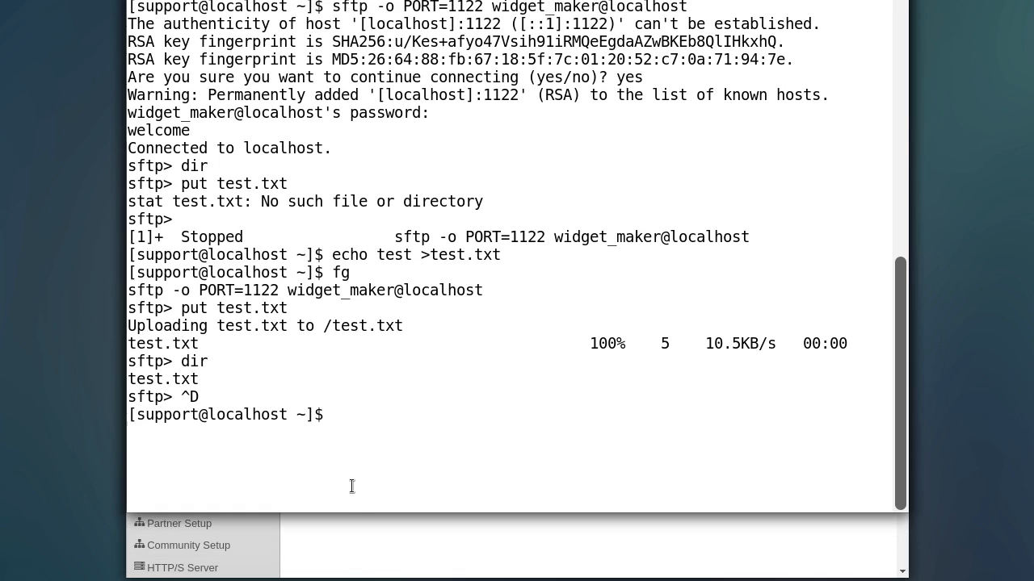
pyautogui.click(357, 545)
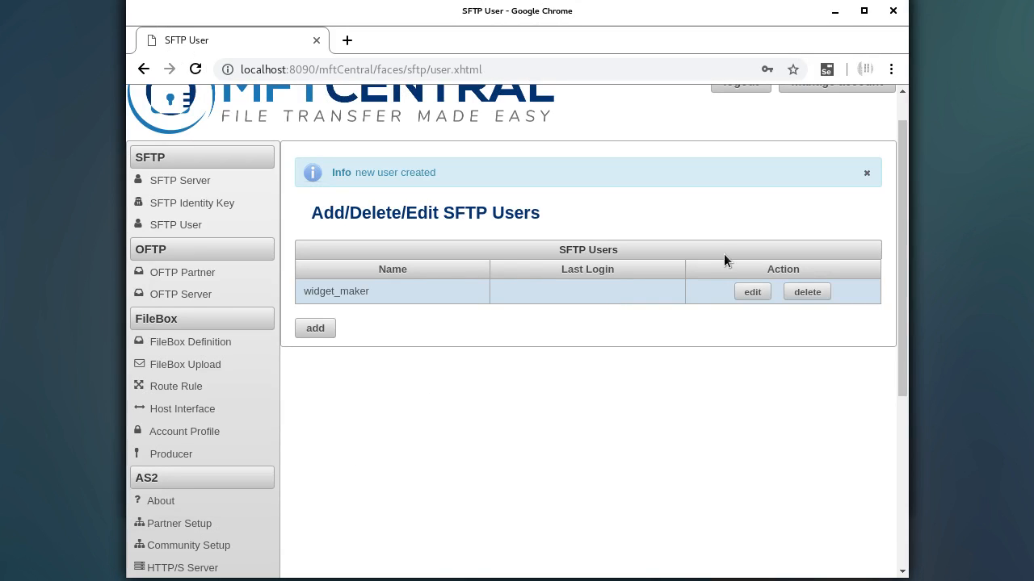
# - Attach id_rsa.pub as widget_maker's public user key and save the user
pyautogui.click(751, 292)
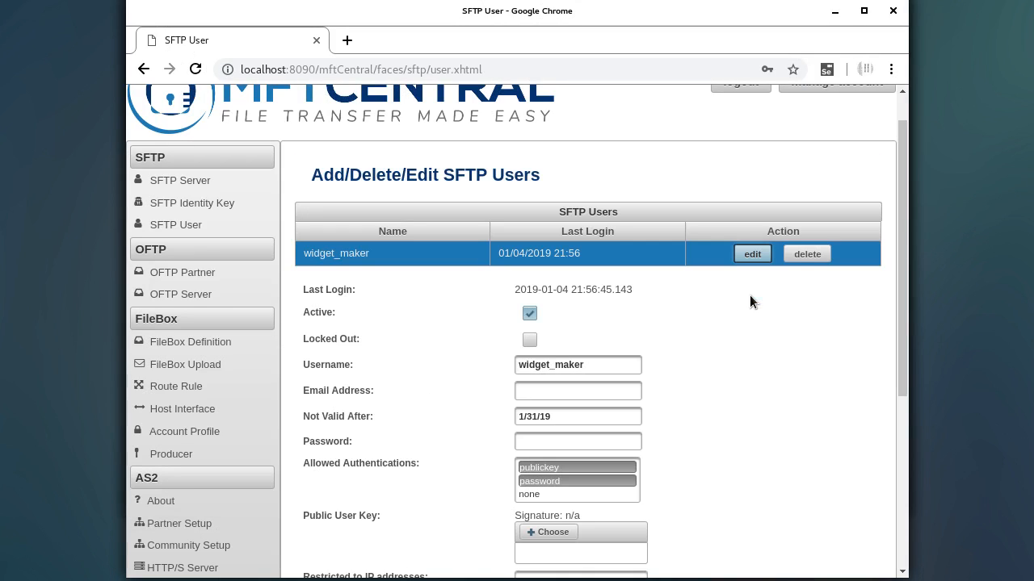
pyautogui.scroll(-3, 746, 323)
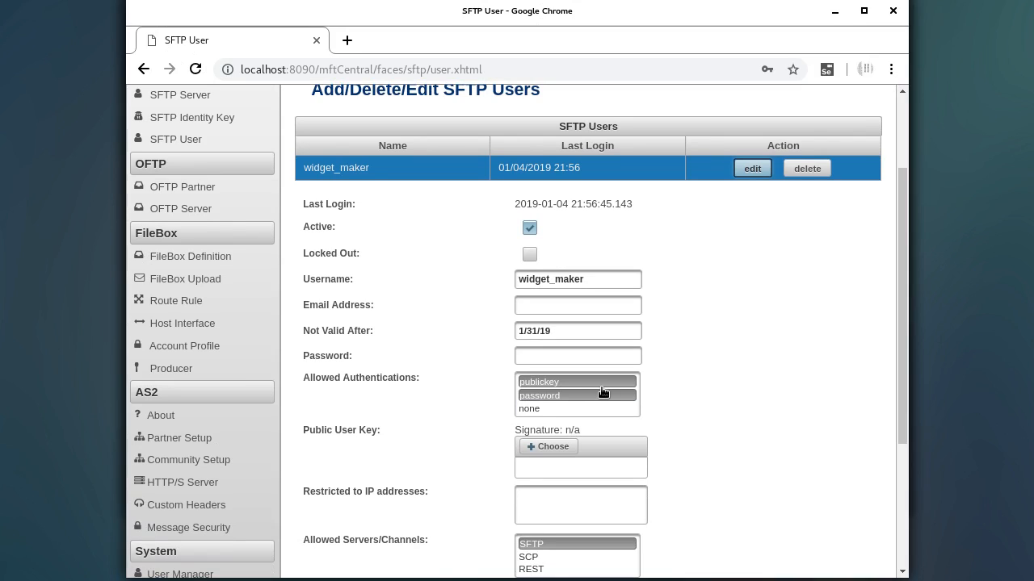
pyautogui.scroll(-4, 677, 375)
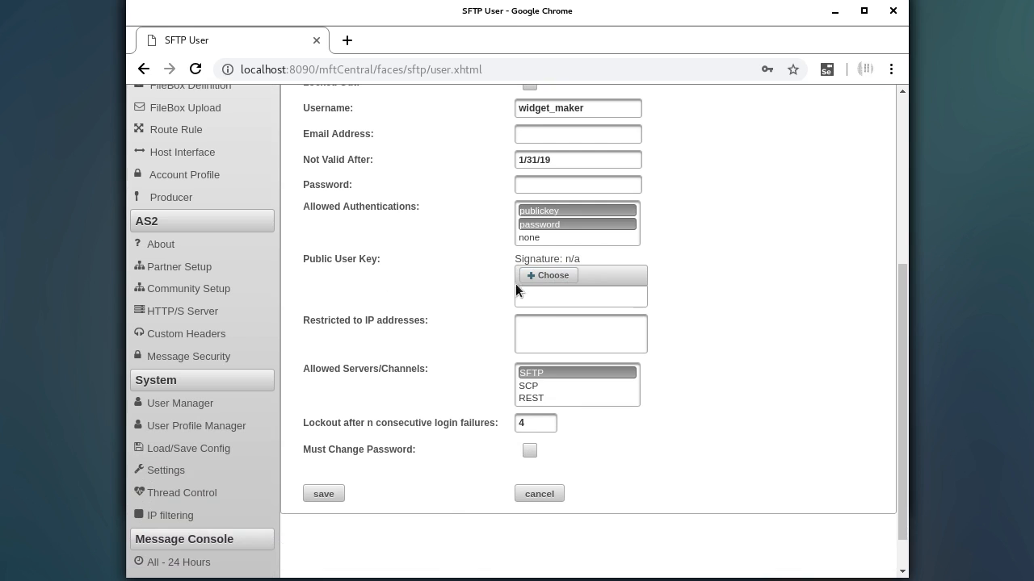
pyautogui.click(562, 279)
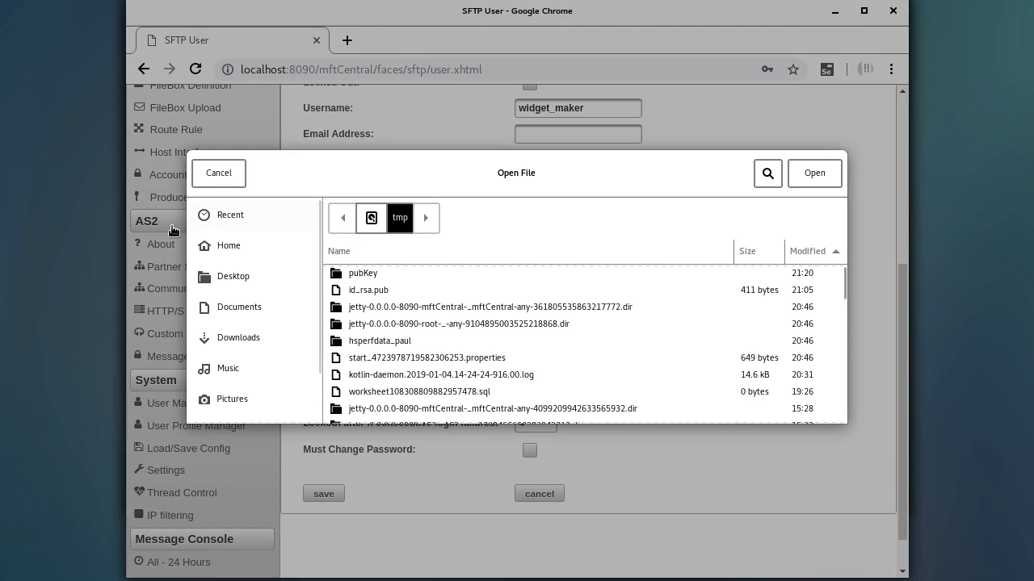
pyautogui.click(217, 218)
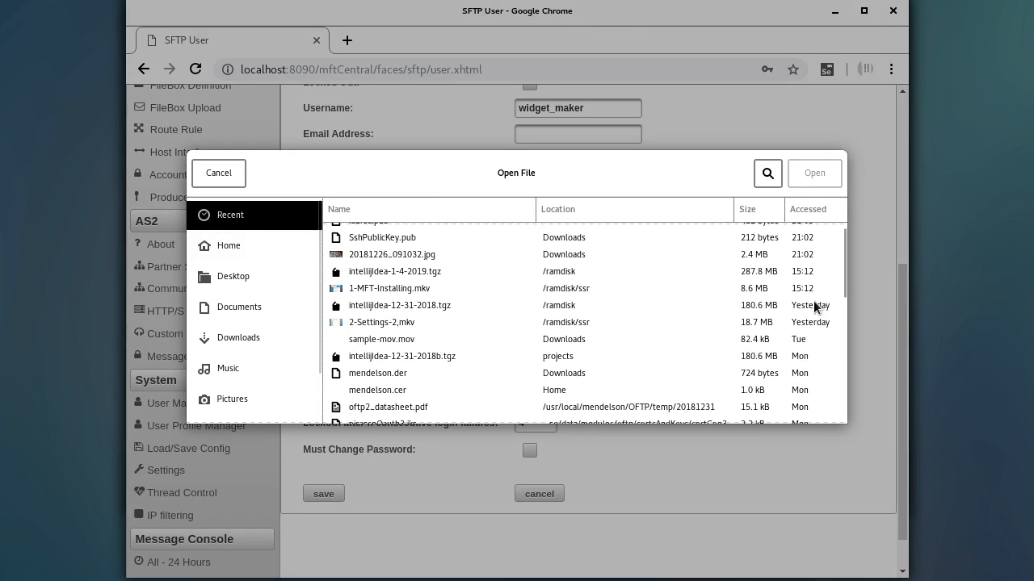
pyautogui.scroll(1, 808, 299)
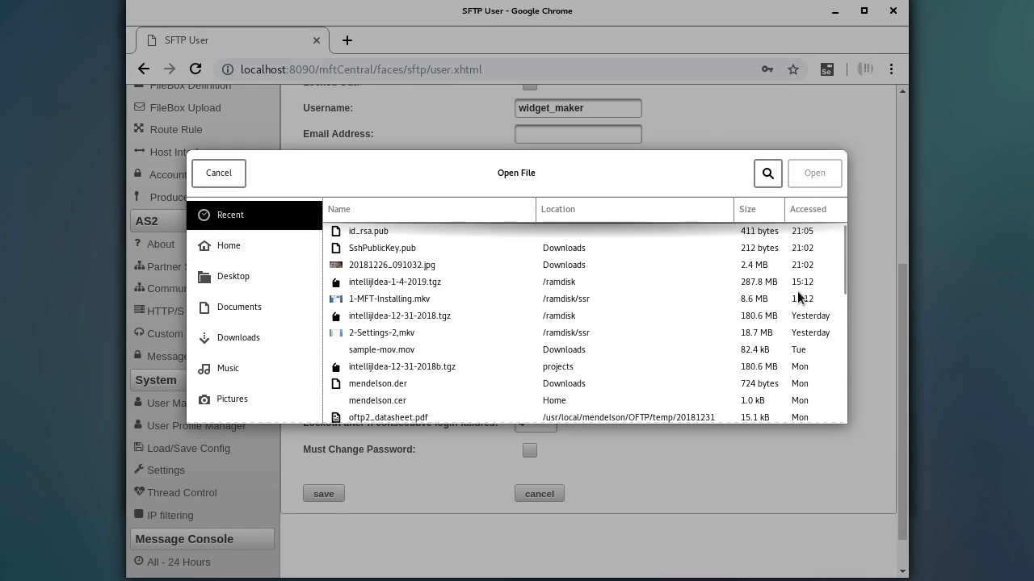
pyautogui.click(368, 230)
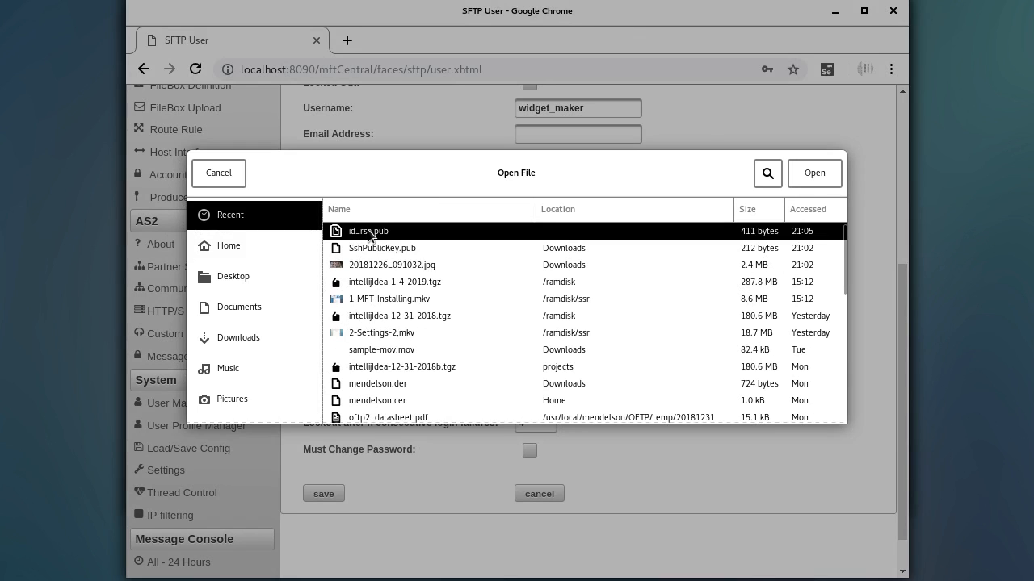
pyautogui.doubleClick(367, 229)
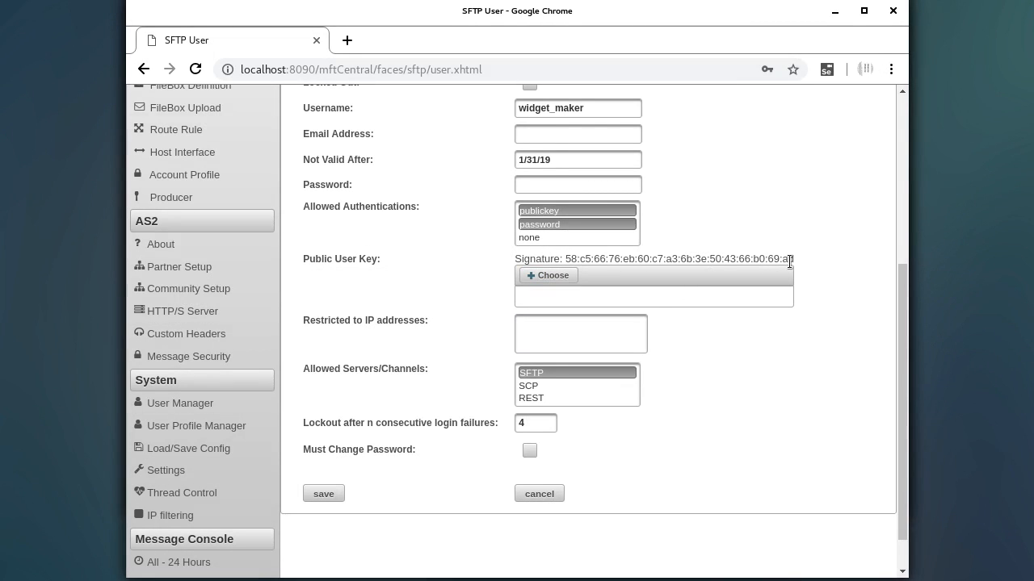
pyautogui.moveTo(897, 289); pyautogui.dragTo(889, 253)
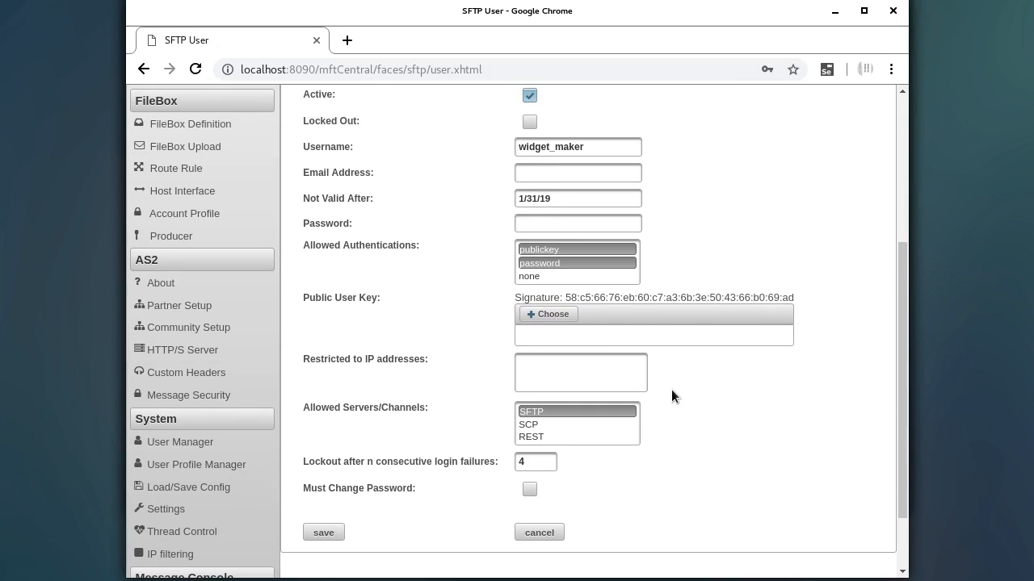
pyautogui.click(338, 523)
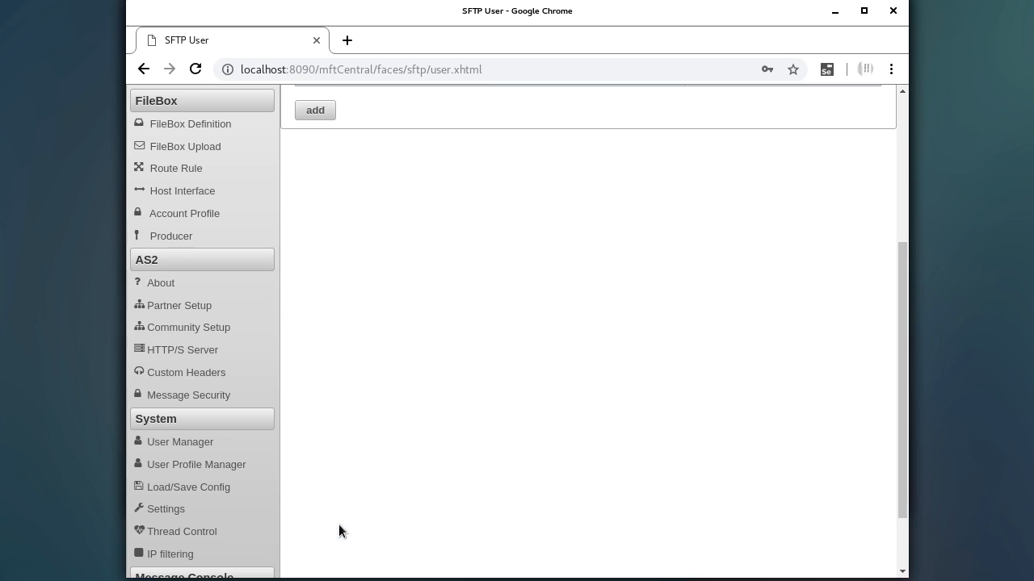
# - Check widget_maker's last login time of 01/04/2019 21:56, then return to the terminal
pyautogui.scroll(5, 411, 395)
pyautogui.scroll(2, 411, 403)
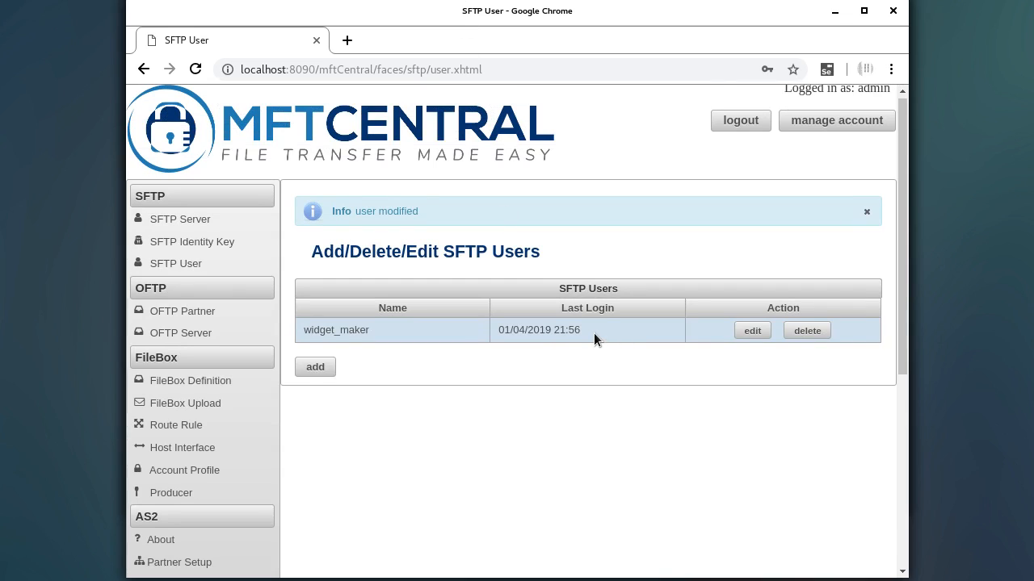
pyautogui.moveTo(578, 332); pyautogui.dragTo(539, 331)
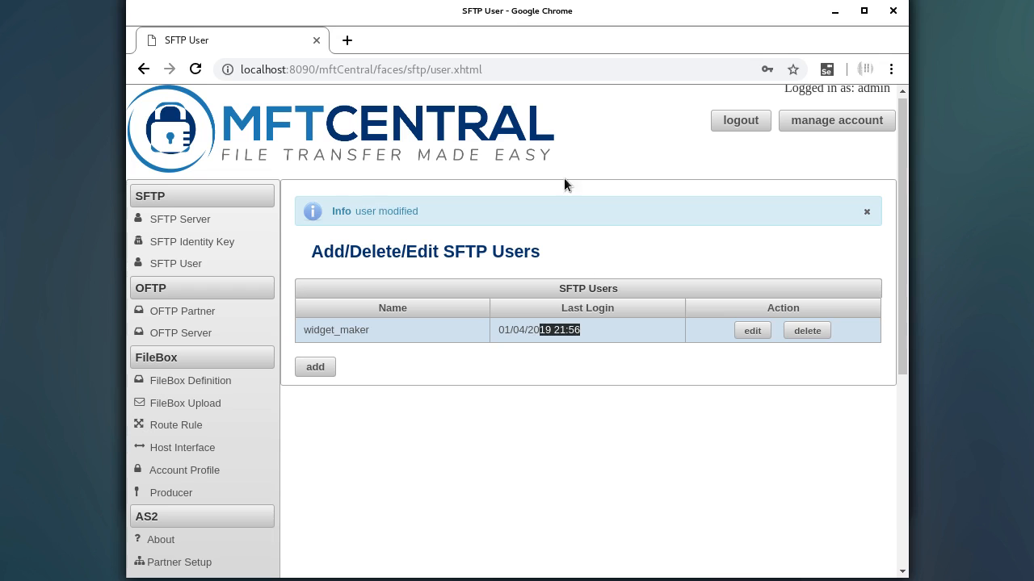
pyautogui.moveTo(446, 22)
pyautogui.mouseDown()
pyautogui.moveTo(455, 34)
pyautogui.moveTo(450, 14)
pyautogui.mouseUp()
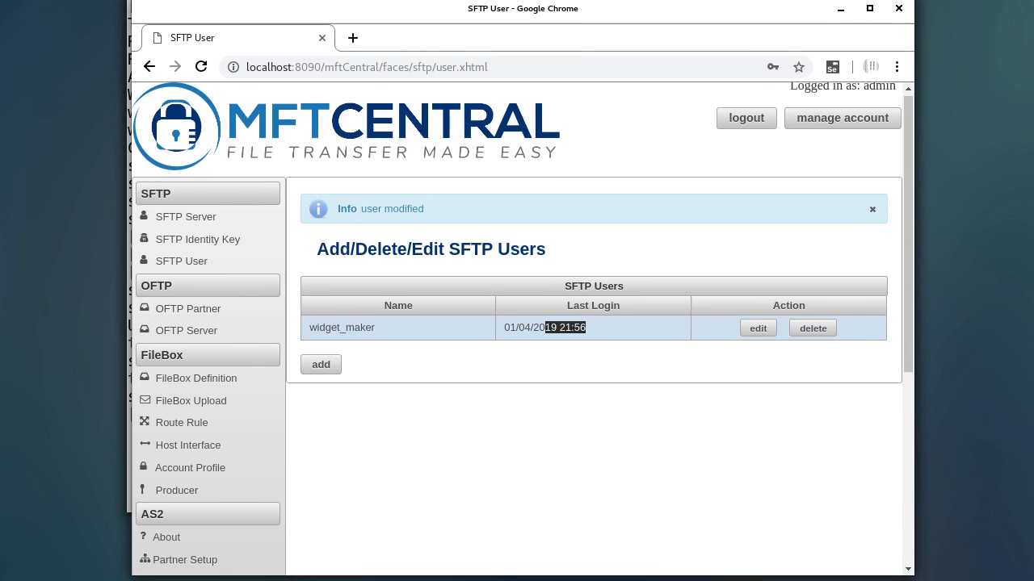
pyautogui.hotkey('alt', 'Tab')
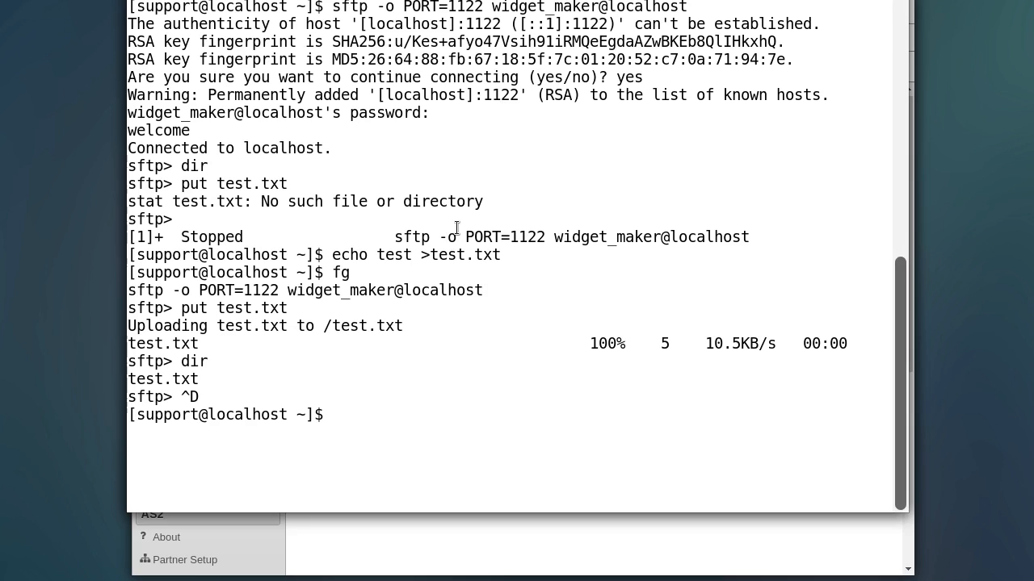
# - Rerun the sftp login as widget_maker, connecting without a password, and list the server files
pyautogui.press('Up')
pyautogui.press('Up')
pyautogui.press('Up')
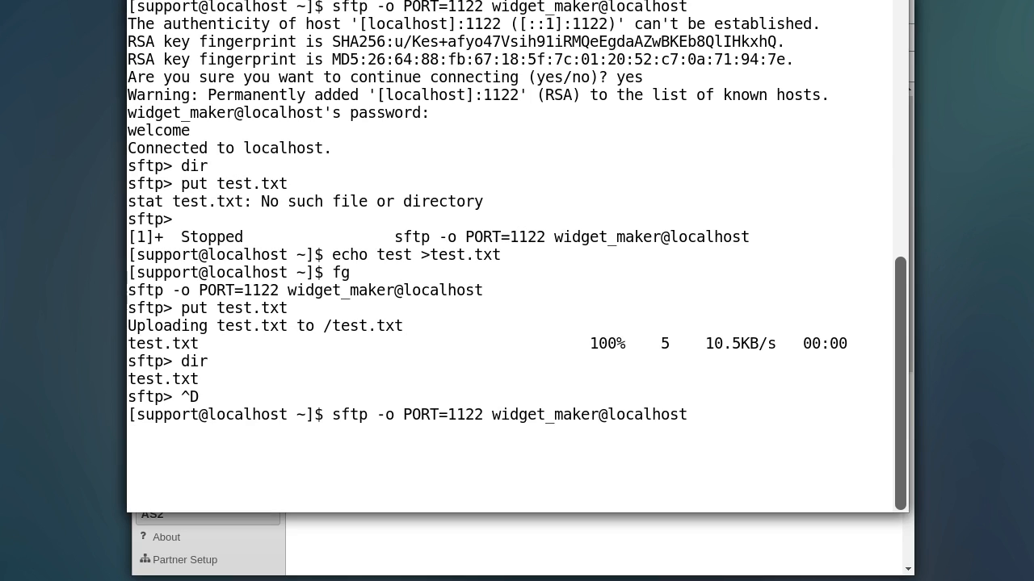
pyautogui.press('Return')
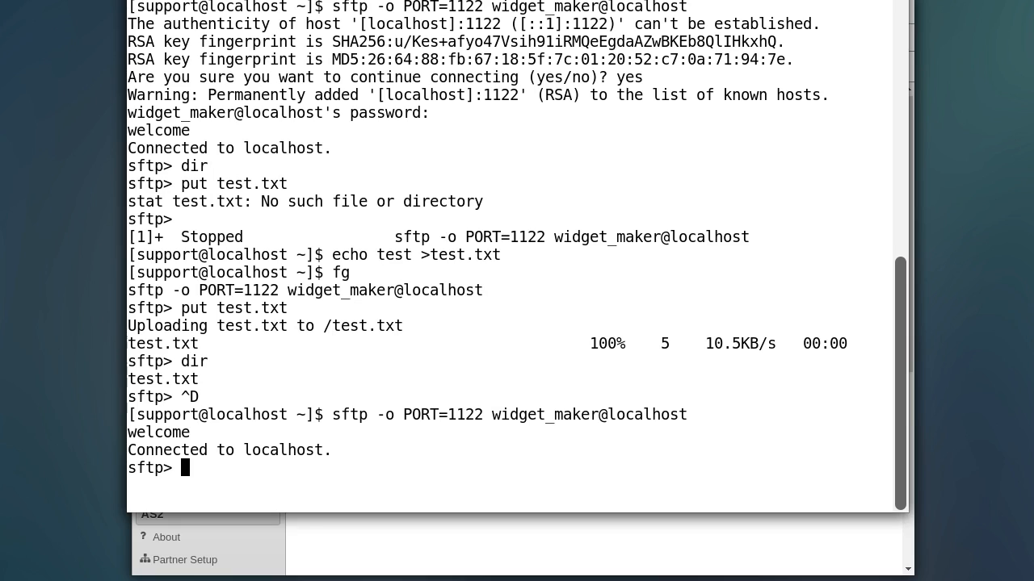
pyautogui.write('dir')
pyautogui.press('Return')
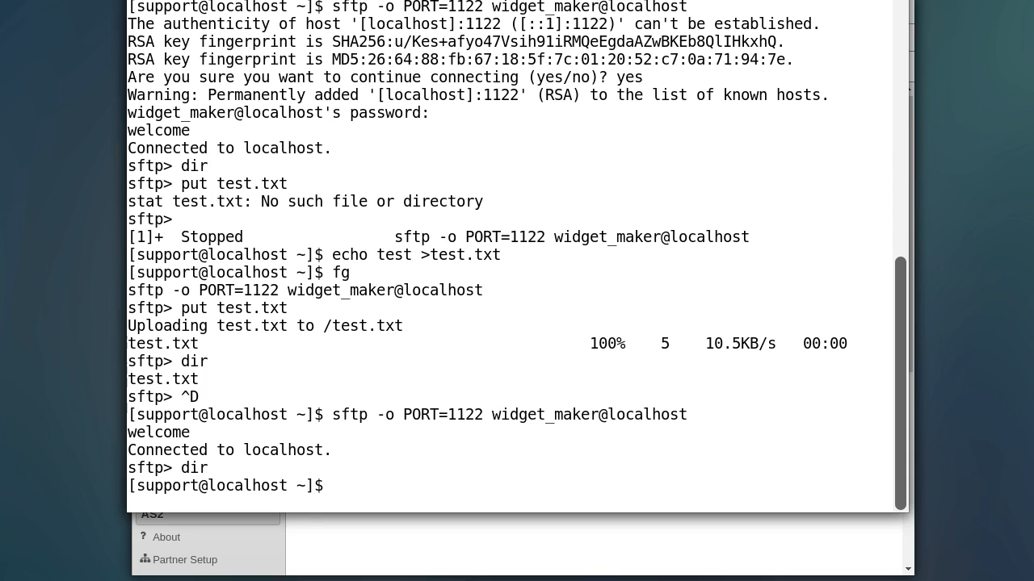
# - Reconnect once more and confirm dir lists test.txt on the server
pyautogui.press('Return')
pyautogui.press('Up')
pyautogui.press('Return')
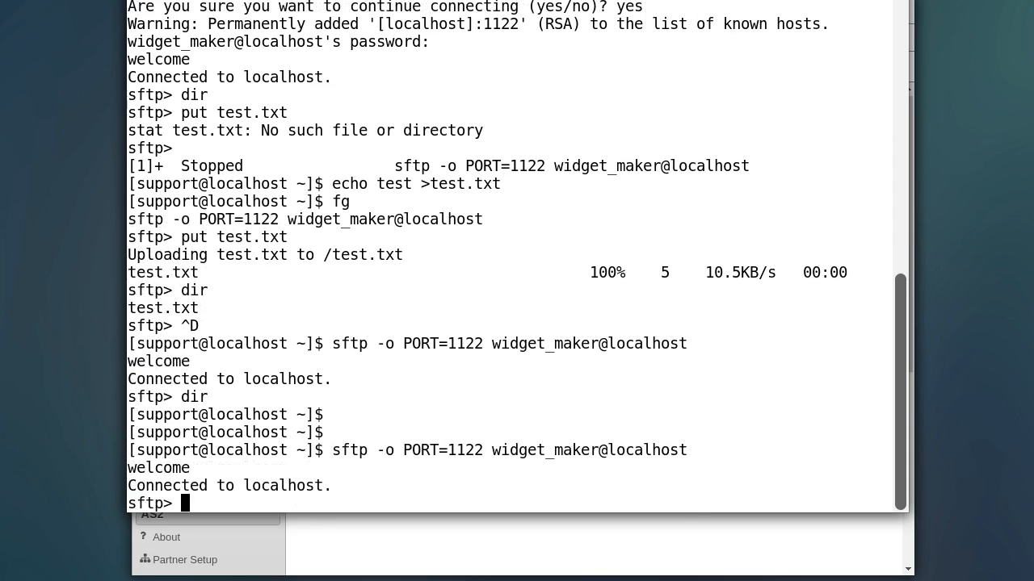
pyautogui.write('dir')
pyautogui.press('Return')
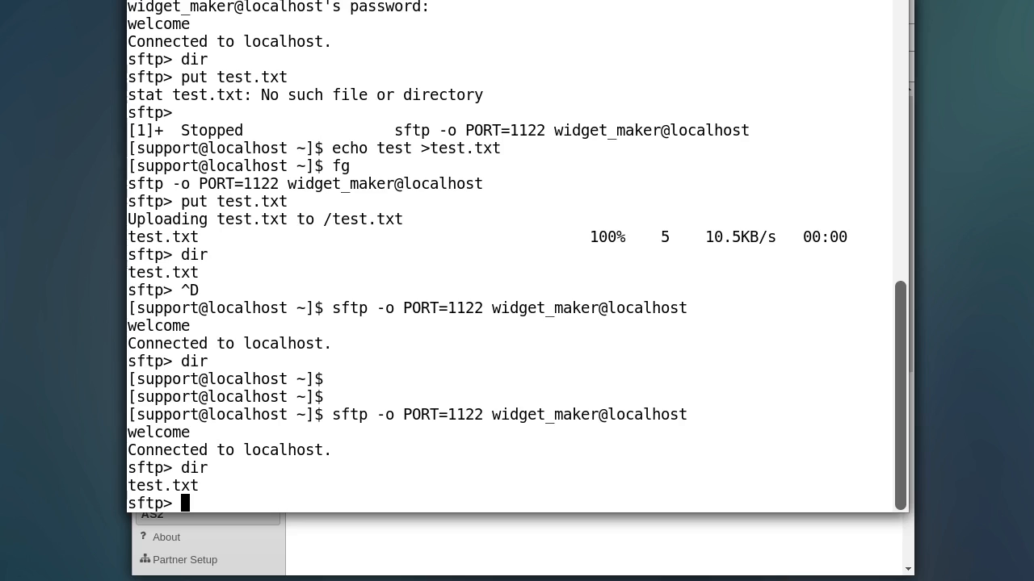